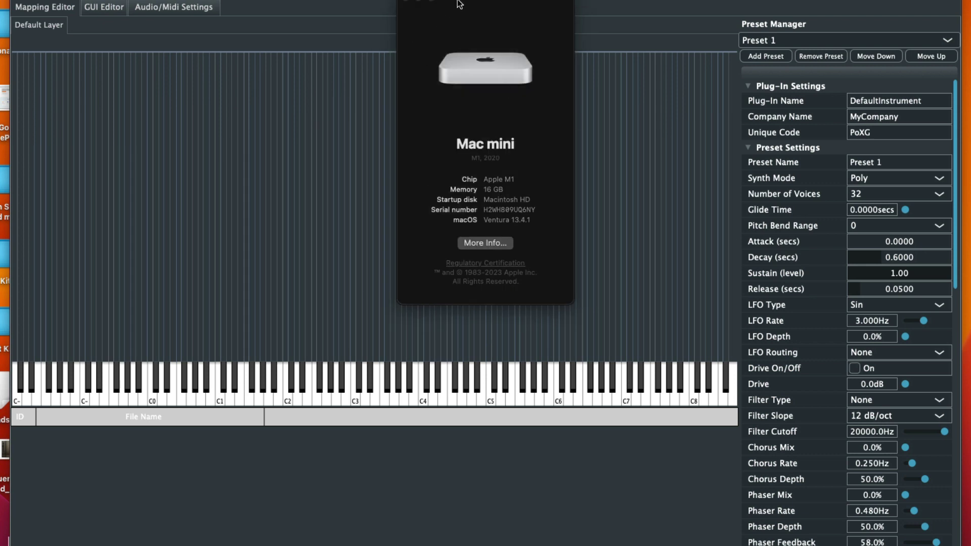
# Close the Mac system information window
pyautogui.moveTo(459, 4); pyautogui.dragTo(446, 71)
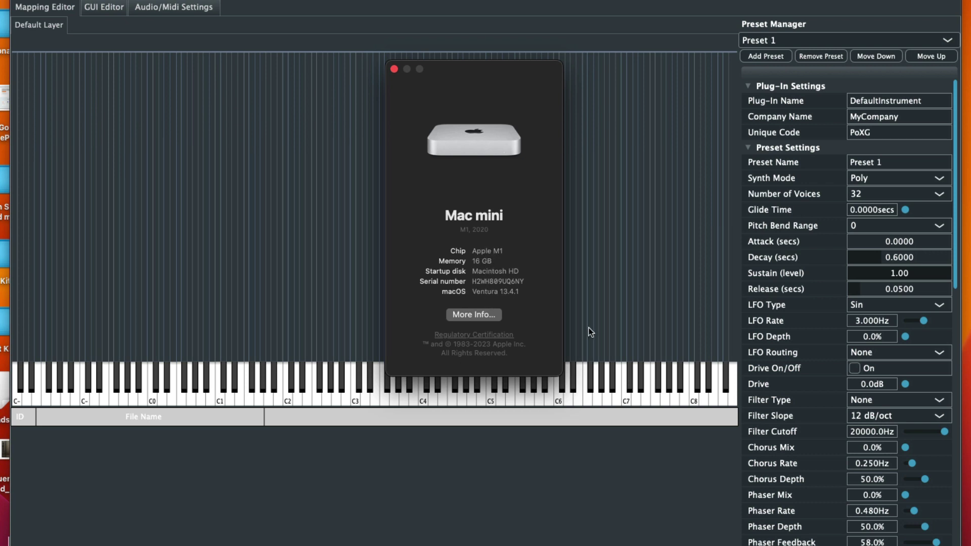
pyautogui.click(395, 68)
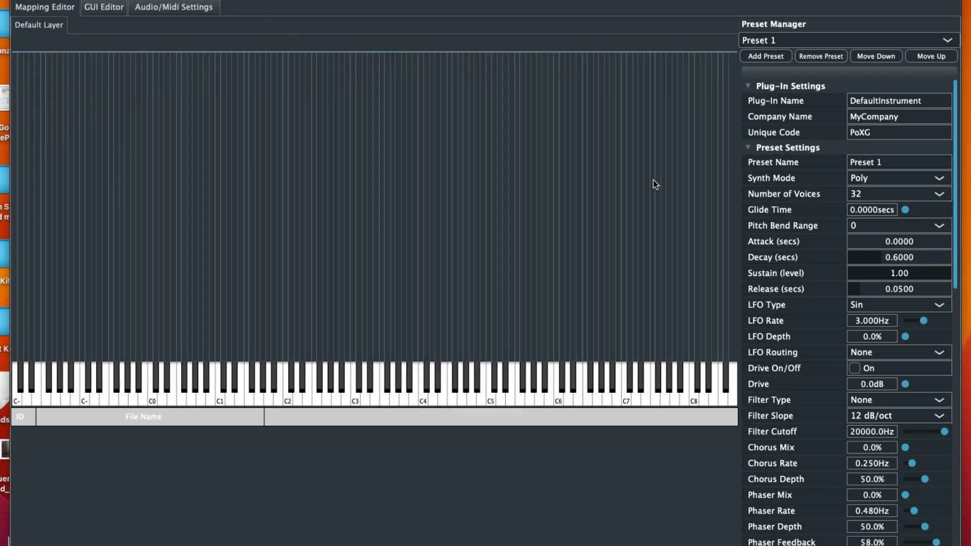
# Import Bell - Rom 01.wav into the mapping grid and stretch its zone across the whole keyboard
pyautogui.doubleClick(2, 254)
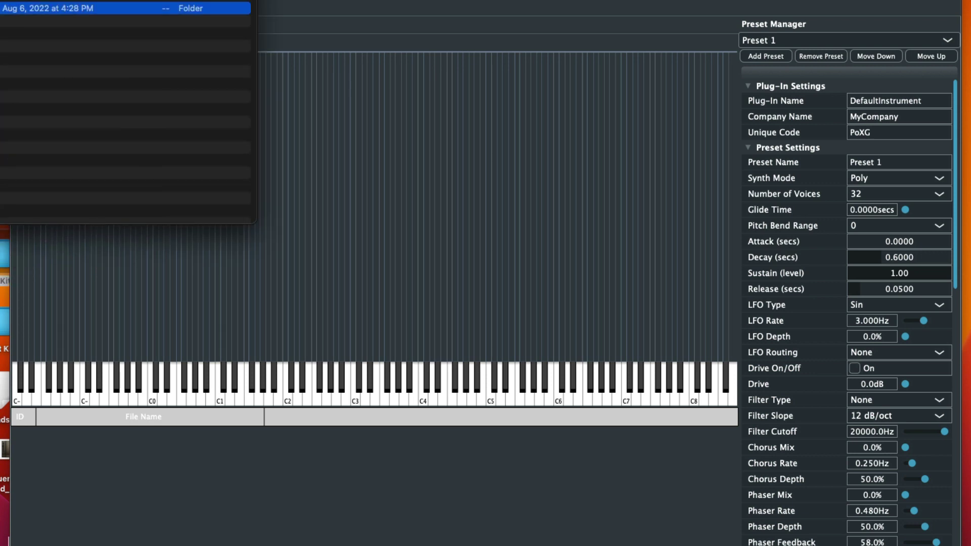
pyautogui.doubleClick(10, 34)
pyautogui.moveTo(101, 8); pyautogui.dragTo(309, 220)
pyautogui.click(508, 371)
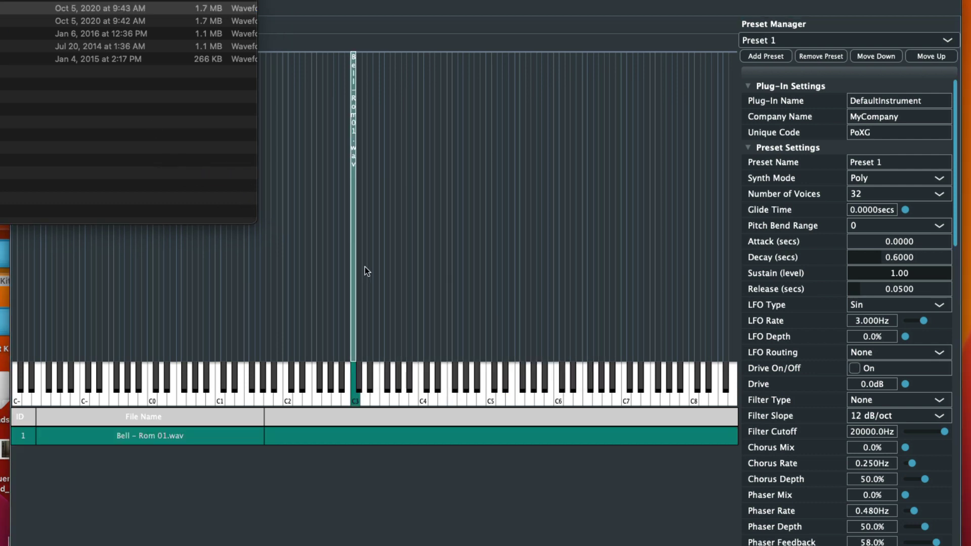
pyautogui.click(350, 271)
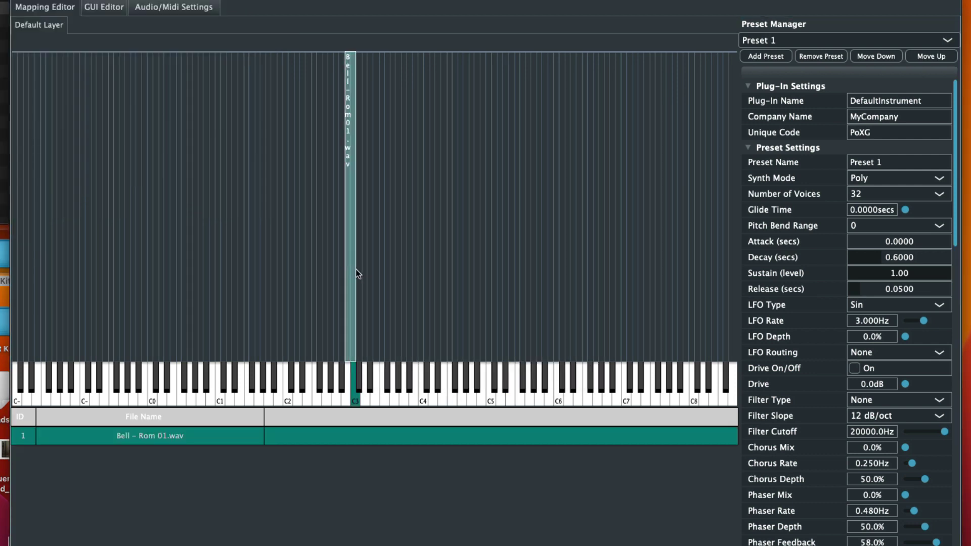
pyautogui.moveTo(354, 271); pyautogui.dragTo(395, 271)
pyautogui.moveTo(198, 237); pyautogui.dragTo(11, 233)
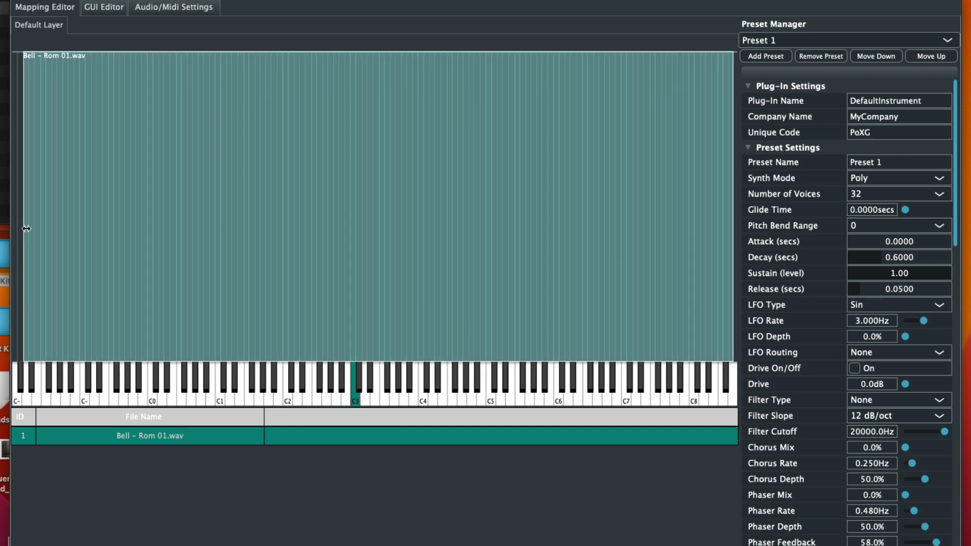
# Rename the current preset as Bell - Super
pyautogui.click(886, 161)
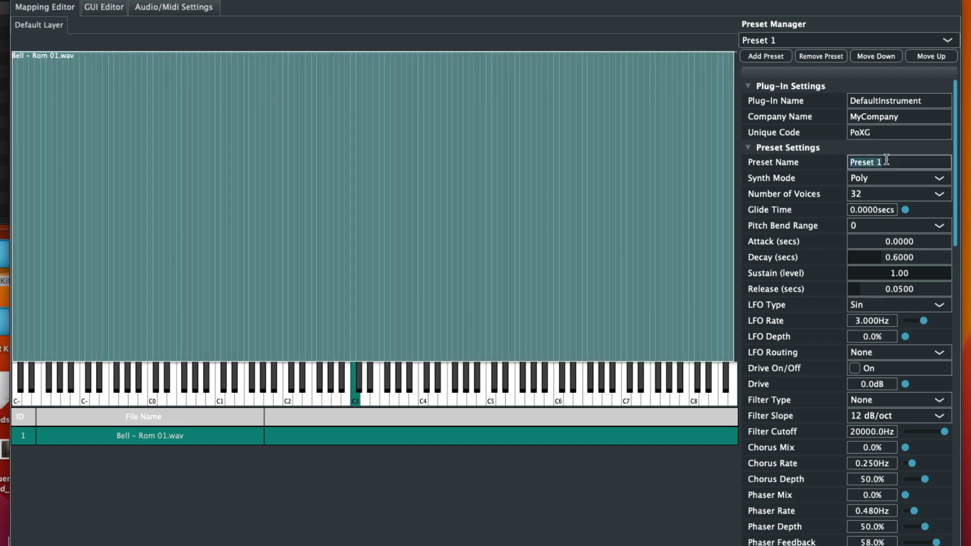
pyautogui.press('BackSpace')
pyautogui.write('Bell - Super')
# Set the plug-in's company name to SL and its plug-in name to AfterHours
pyautogui.click(878, 113)
pyautogui.press('BackSpace')
pyautogui.write('SL')
pyautogui.click(870, 99)
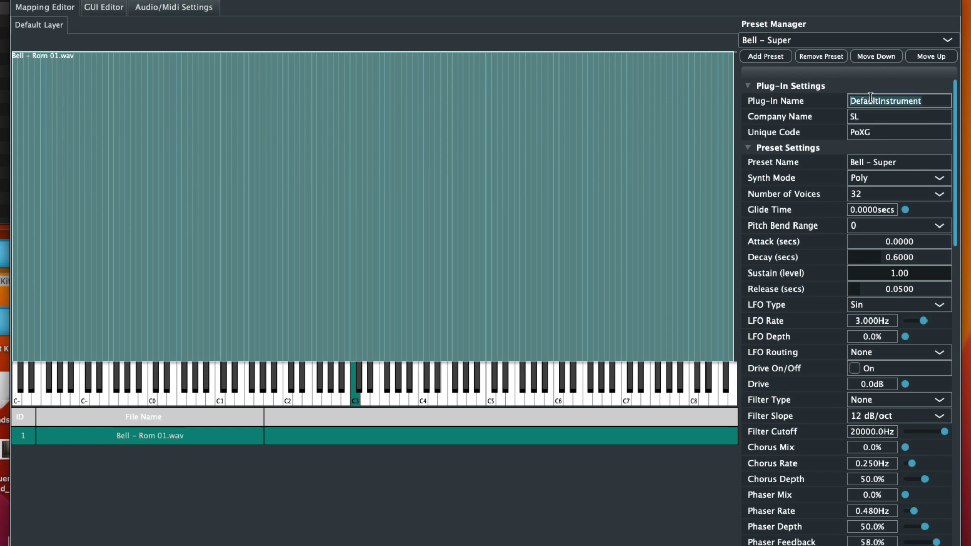
pyautogui.press('BackSpace')
pyautogui.write('AfterHours')
# Change the background color of the plug-in's GUI design to purple
pyautogui.click(119, 6)
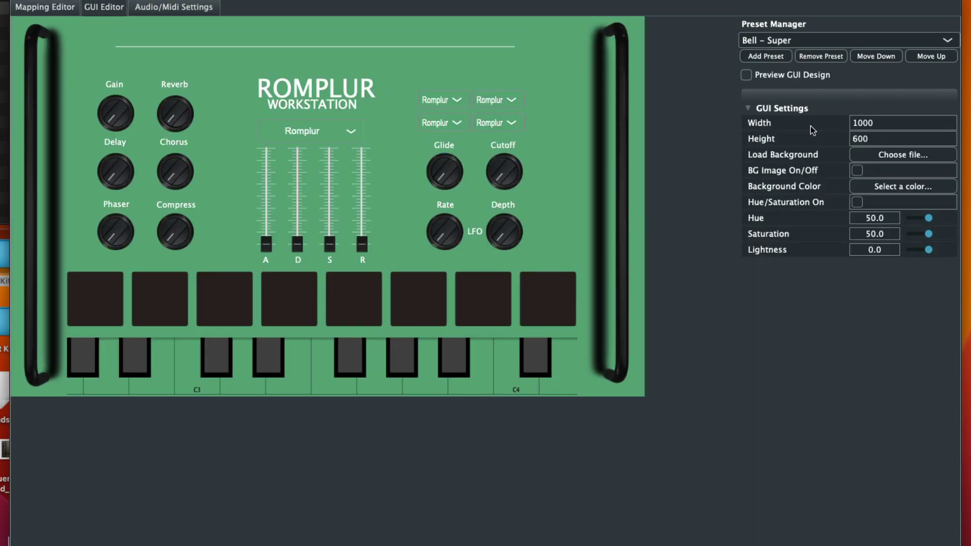
pyautogui.click(870, 191)
pyautogui.click(969, 200)
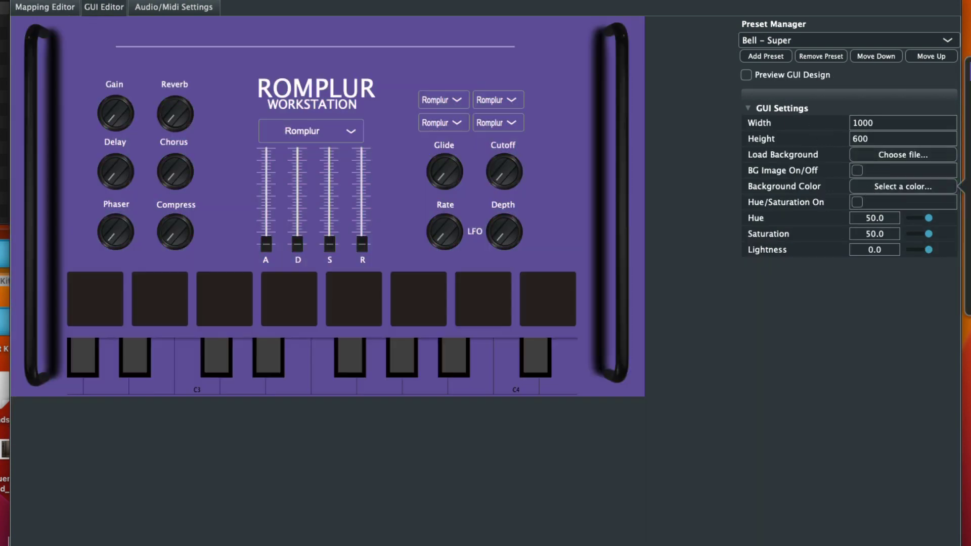
# Replace the ROMPLUR title label's text on the GUI with AFTERHOURS
pyautogui.click(344, 80)
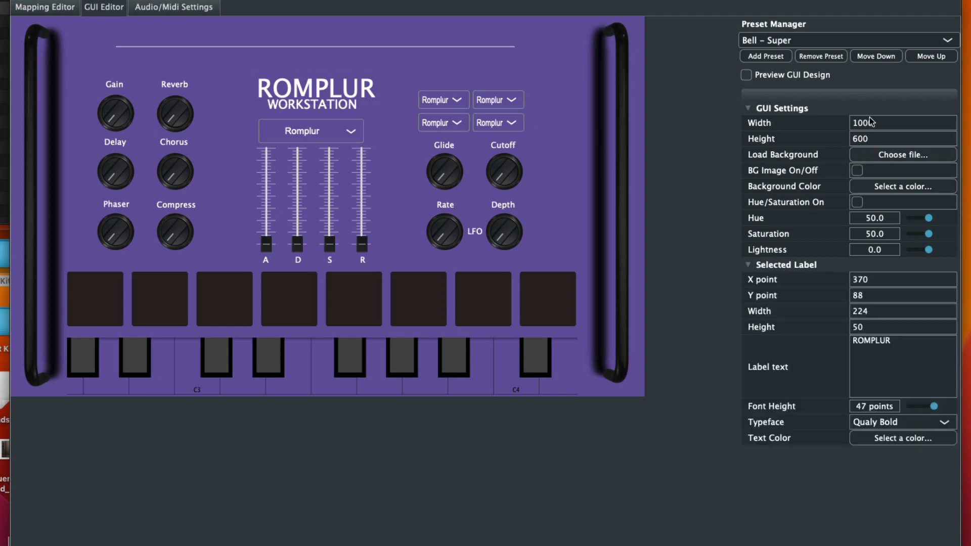
pyautogui.click(345, 86)
pyautogui.doubleClick(882, 345)
pyautogui.press('BackSpace')
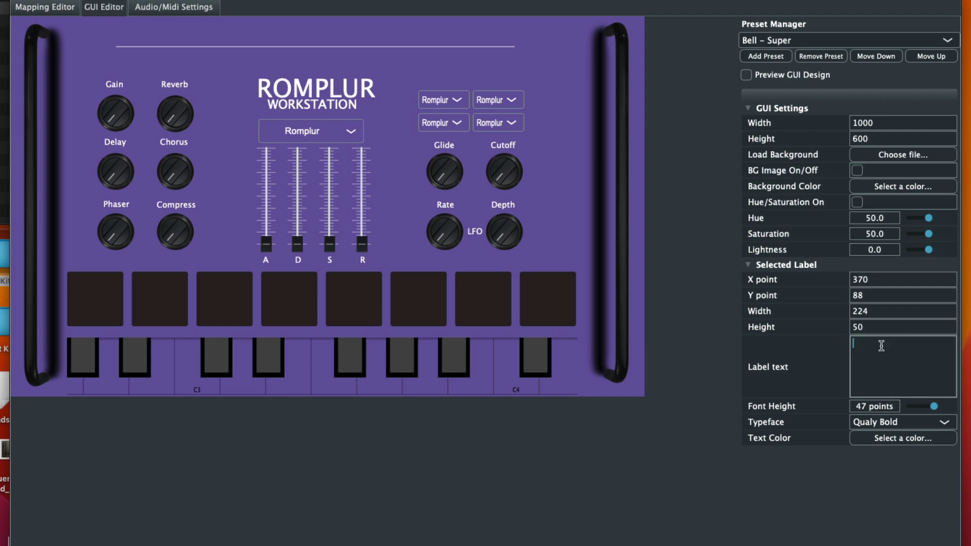
pyautogui.write('AFTERHOURS')
pyautogui.click(783, 475)
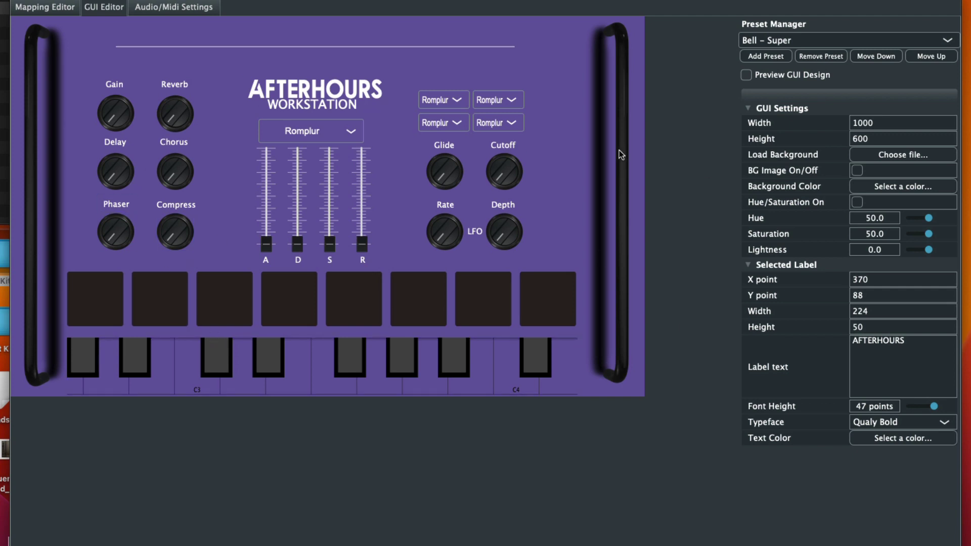
# Return to the sample mapping and add a new preset named Bell - Jupiter
pyautogui.click(44, 7)
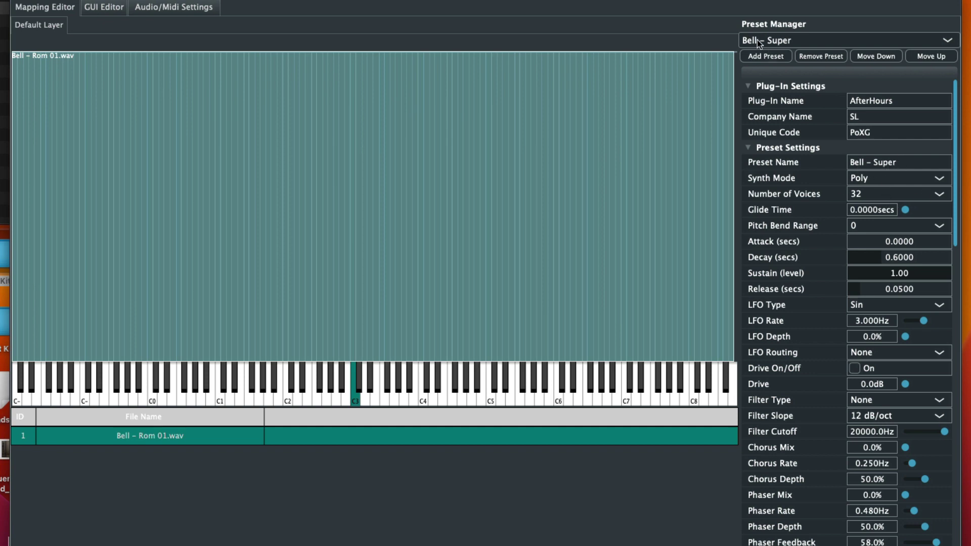
pyautogui.click(759, 56)
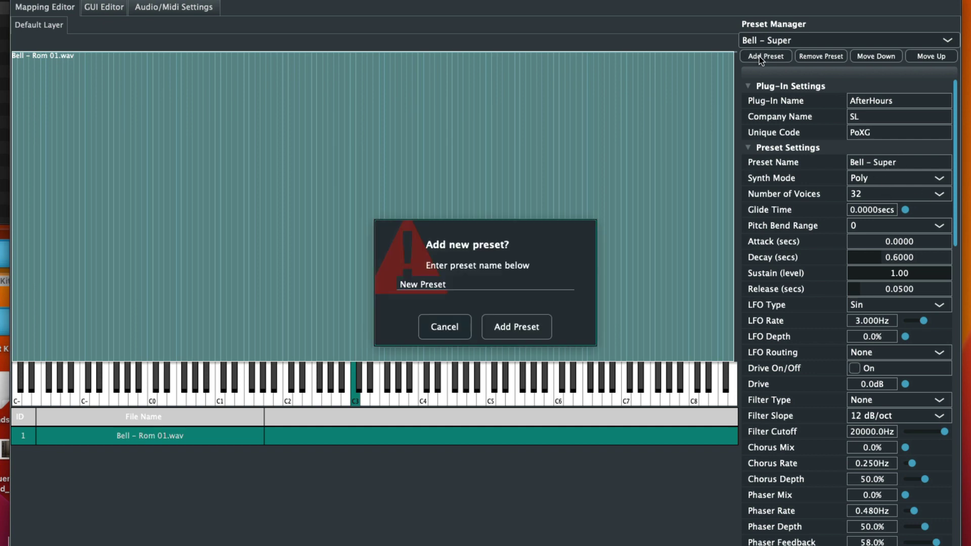
pyautogui.click(439, 279)
pyautogui.press('BackSpace')
pyautogui.write('Bell - Jupiter')
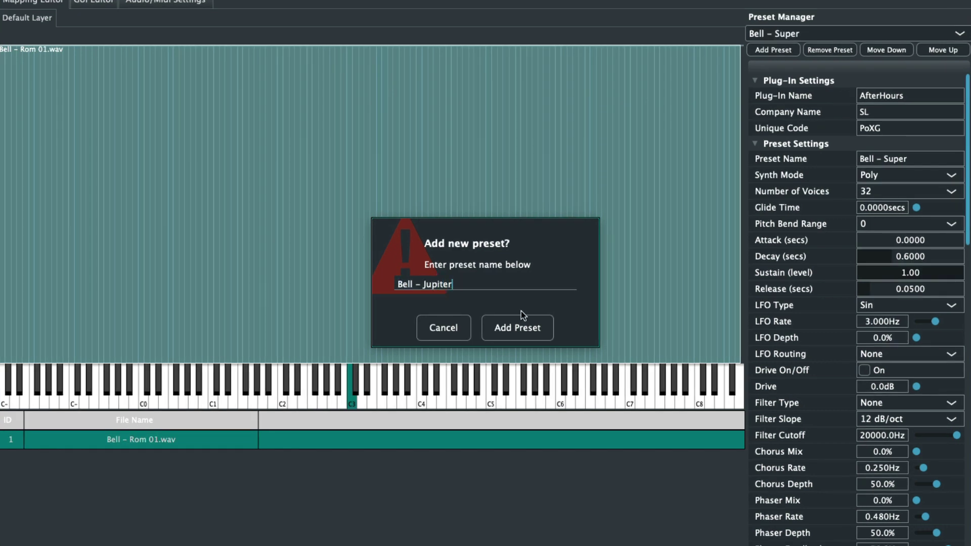
pyautogui.click(519, 327)
# Import Bell - Rom 02.wav into the Bell - Jupiter preset and stretch its zone over nearly the whole keyboard
pyautogui.click(2, 13)
pyautogui.moveTo(2, 13); pyautogui.dragTo(455, 253)
pyautogui.click(524, 368)
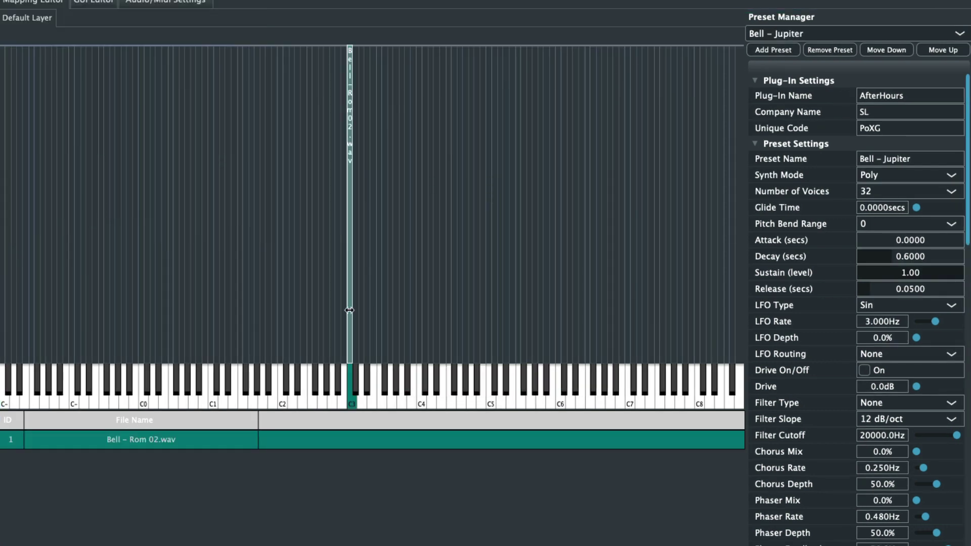
pyautogui.moveTo(350, 310); pyautogui.dragTo(735, 321)
pyautogui.moveTo(349, 276); pyautogui.dragTo(36, 277)
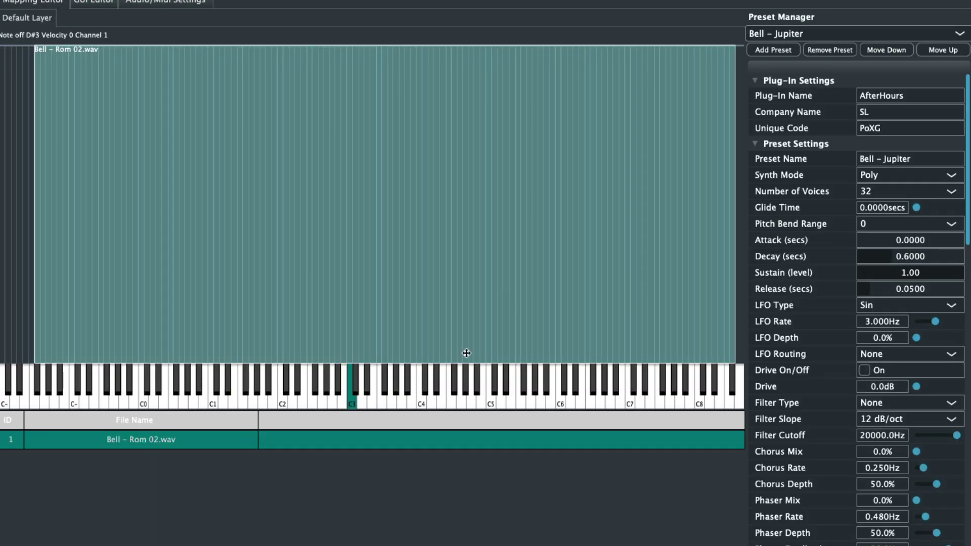
# Add a new preset named Bass - Kings
pyautogui.click(773, 50)
pyautogui.tripleClick(448, 284)
pyautogui.write('Bass - Kings')
pyautogui.click(518, 328)
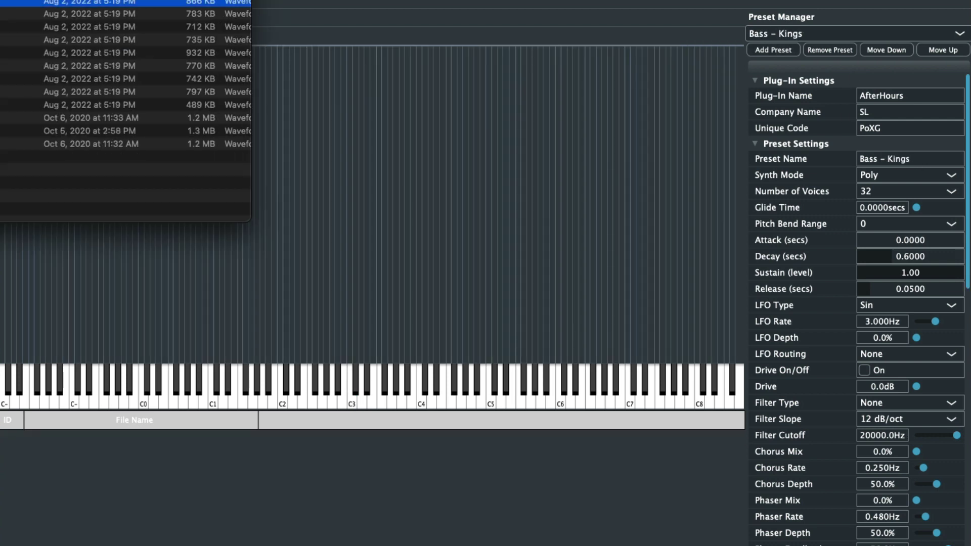
# Place Bass 1 - Key C.wav in the Bass - Kings preset and stretch its zone across the whole keyboard
pyautogui.click(523, 363)
pyautogui.moveTo(353, 274); pyautogui.dragTo(641, 263)
pyautogui.moveTo(289, 244); pyautogui.dragTo(1, 244)
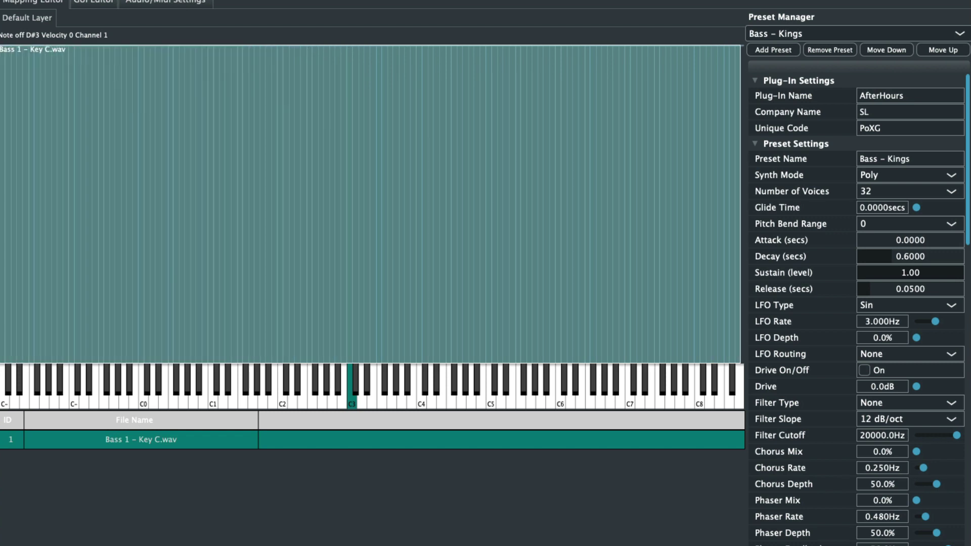
# Add a new preset named Bass - Love
pyautogui.click(791, 34)
pyautogui.click(792, 78)
pyautogui.click(773, 50)
pyautogui.tripleClick(435, 282)
pyautogui.write('Bass - Love')
pyautogui.press('Return')
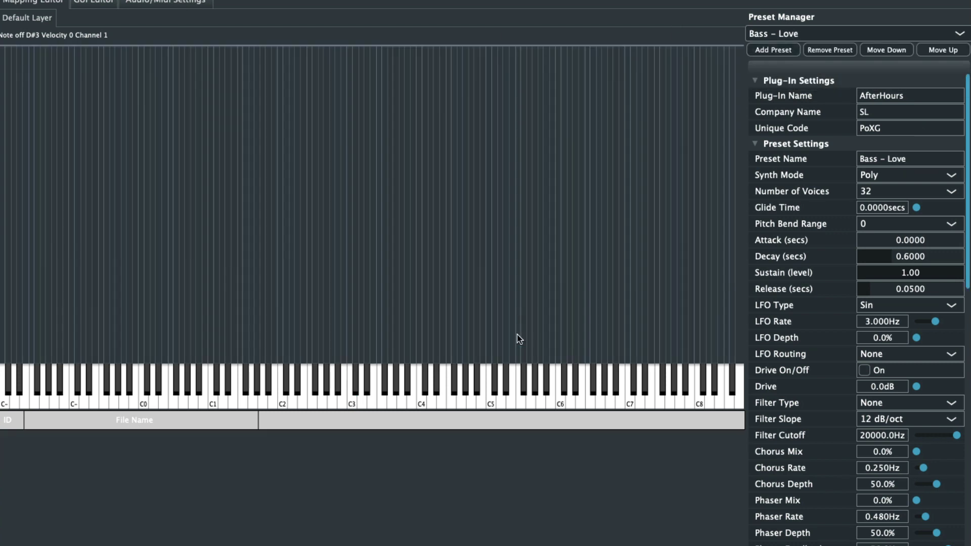
# Import the next bass sample into the Bass - Love preset and stretch its zone across the whole keyboard
pyautogui.press('super+Tab')
pyautogui.moveTo(2, 14); pyautogui.dragTo(404, 243)
pyautogui.click(518, 365)
pyautogui.moveTo(354, 271); pyautogui.dragTo(738, 271)
pyautogui.moveTo(348, 271); pyautogui.dragTo(1, 271)
# Add a new preset named Bass - CS80
pyautogui.click(773, 50)
pyautogui.tripleClick(440, 284)
pyautogui.write('Bass - CS80')
pyautogui.click(518, 327)
# Import Bass 3 - Key C.wav into the Bass - CS80 preset, stretch its zone across the whole keyboard, and check the preset list
pyautogui.press('super+Tab')
pyautogui.moveTo(25, 26); pyautogui.dragTo(404, 242)
pyautogui.click(519, 366)
pyautogui.click(352, 283)
pyautogui.moveTo(352, 283); pyautogui.dragTo(738, 283)
pyautogui.moveTo(347, 283); pyautogui.dragTo(1, 286)
pyautogui.click(813, 34)
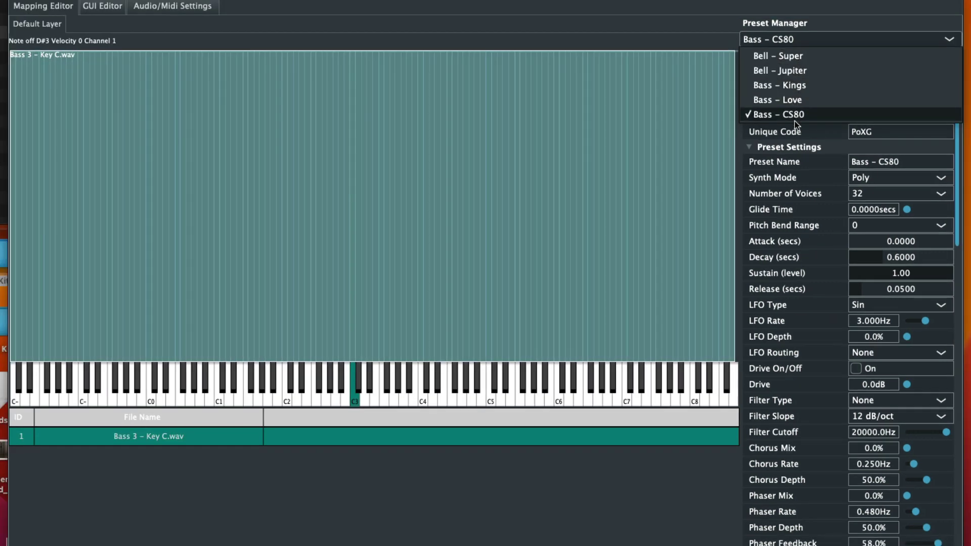
pyautogui.click(644, 11)
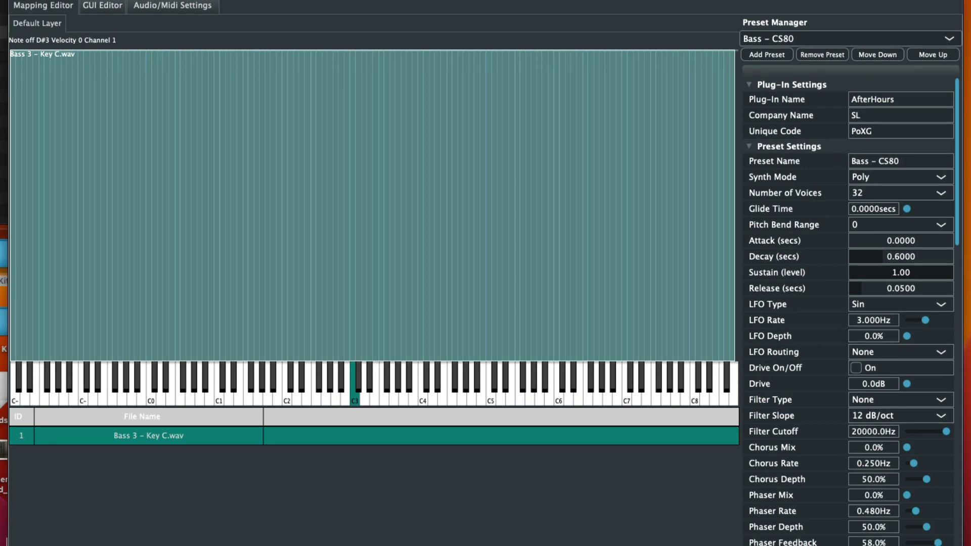
# Set up the plug-in export with the AU - macOS format and choose the sample file encryption option
pyautogui.press('super+e')
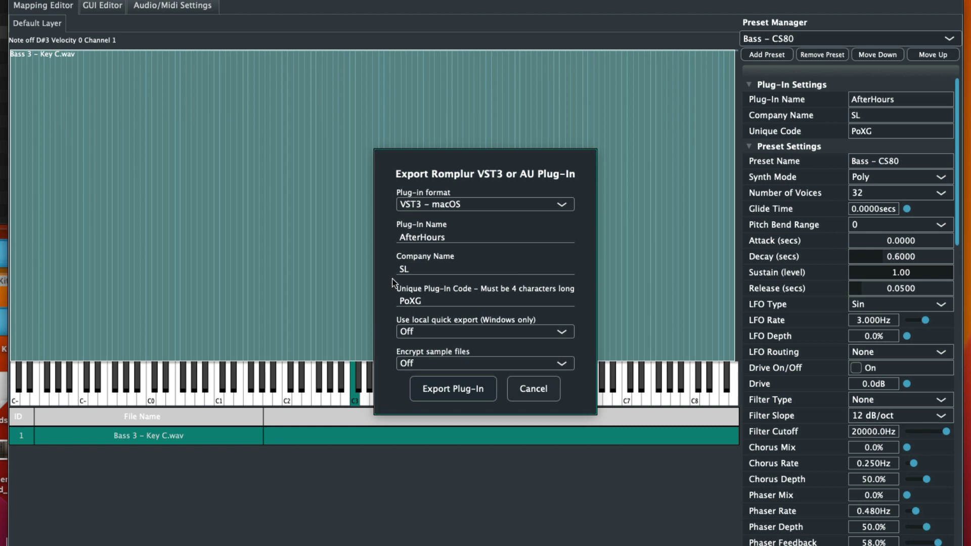
pyautogui.click(438, 205)
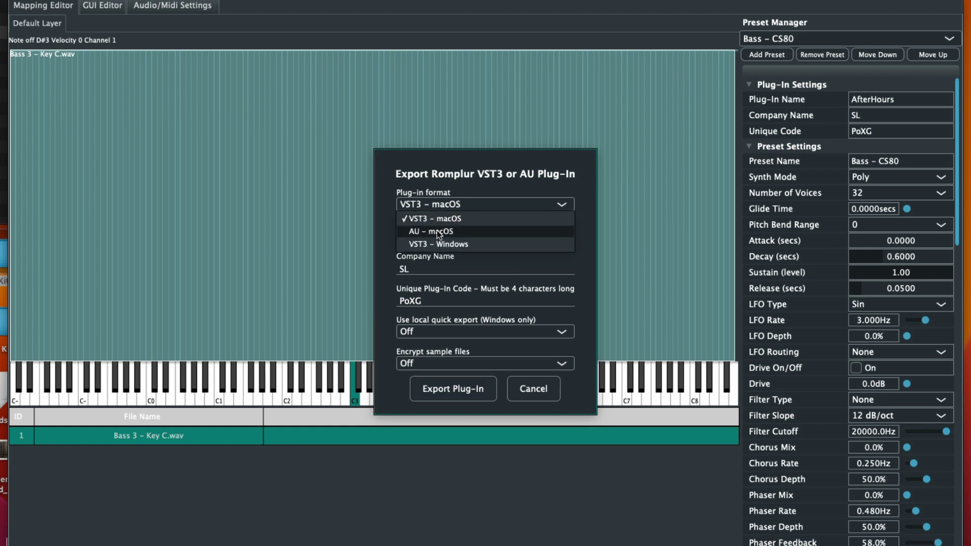
pyautogui.click(438, 232)
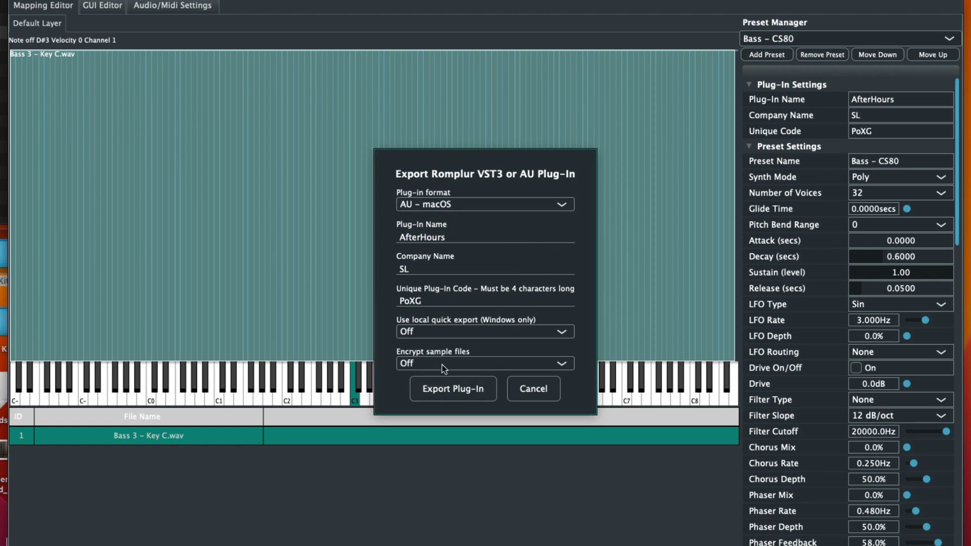
pyautogui.click(423, 362)
pyautogui.click(418, 390)
# Export the AfterHours plug-in to the Desktop
pyautogui.click(453, 389)
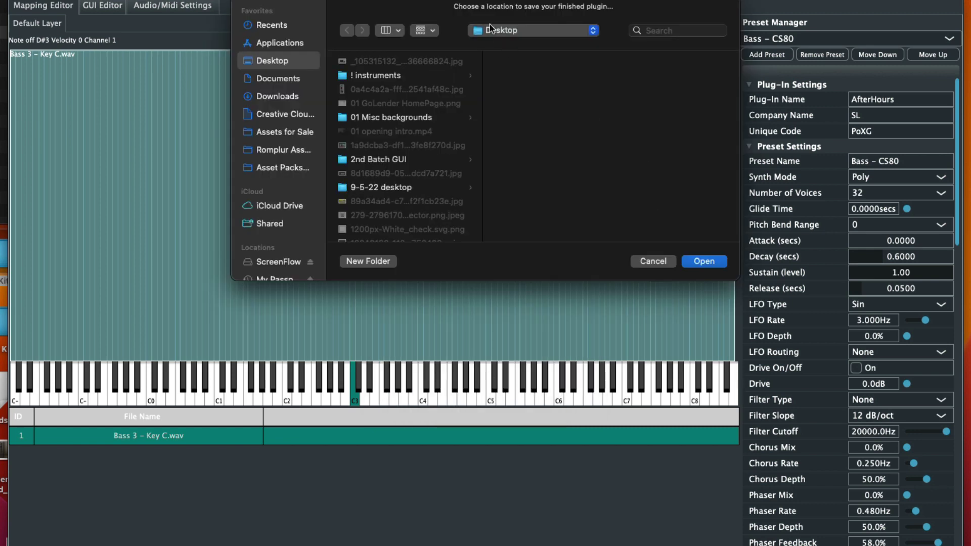
pyautogui.click(702, 262)
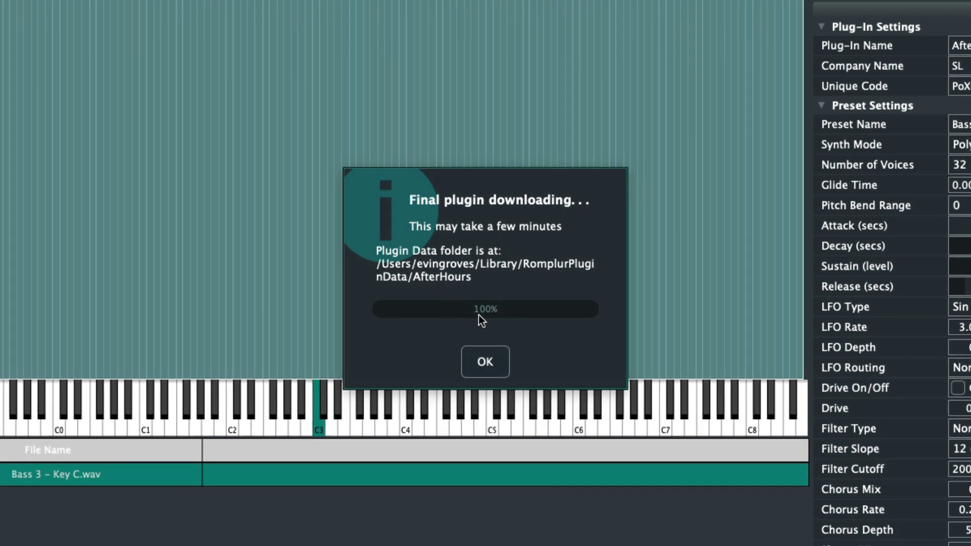
pyautogui.click(487, 362)
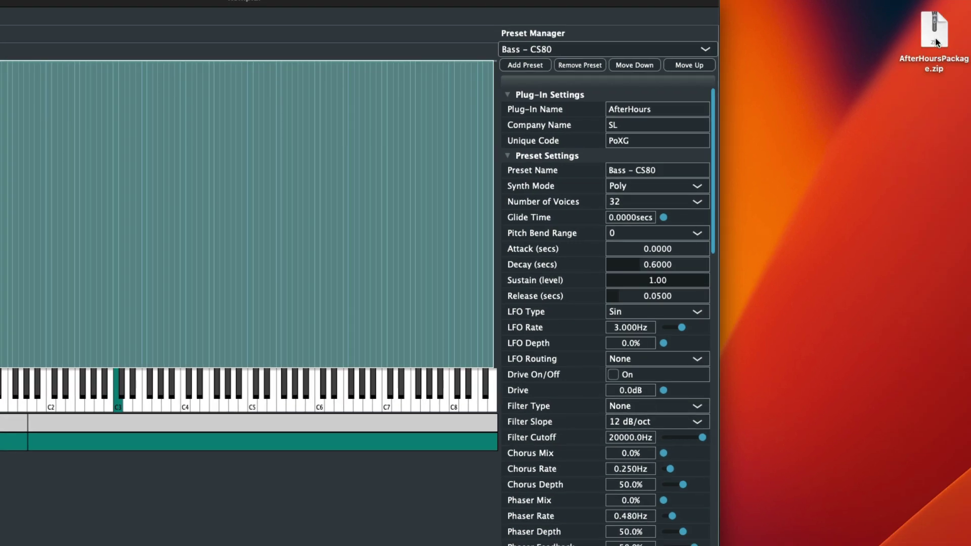
# Unzip AfterHoursPackage.zip on the desktop and move AfterHours.component clear of the archive
pyautogui.doubleClick(935, 39)
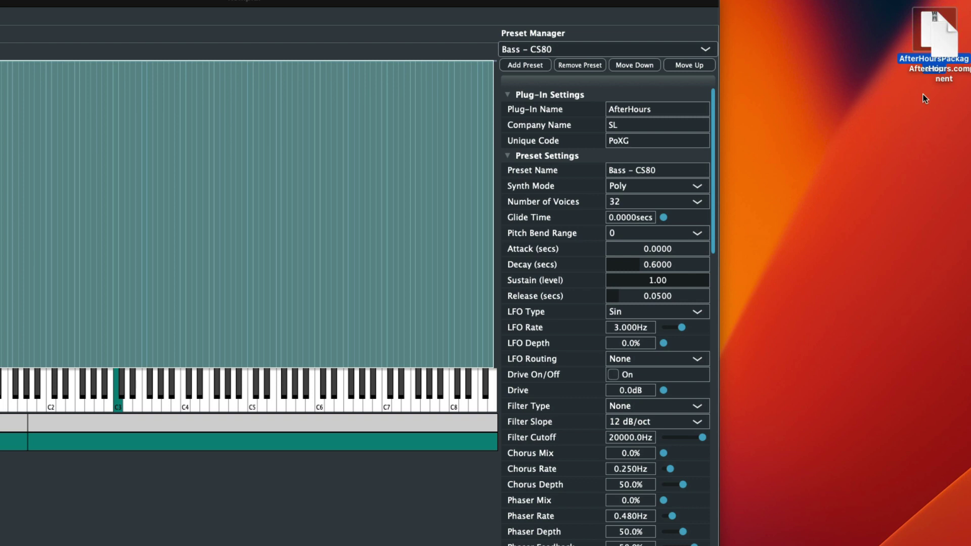
pyautogui.moveTo(945, 44); pyautogui.dragTo(937, 97)
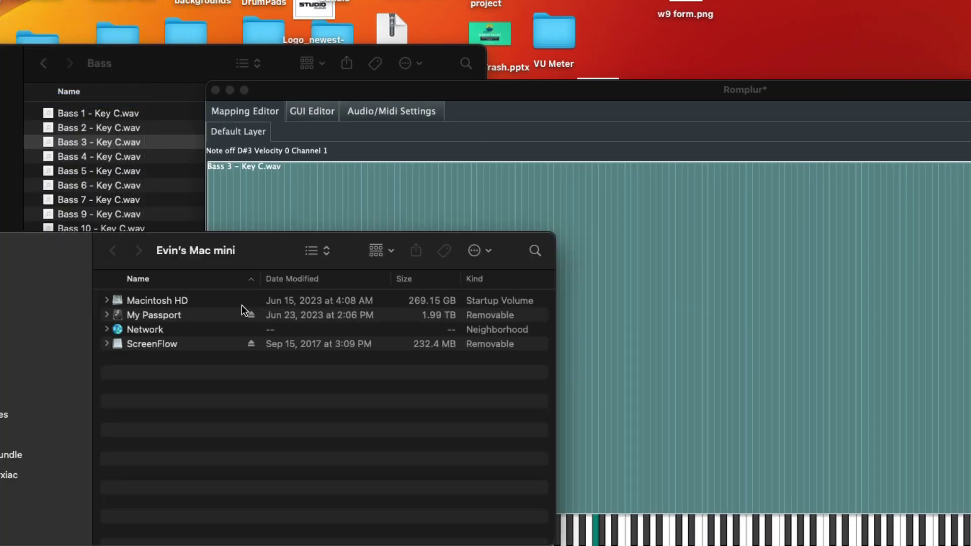
# Open the Components folder under Macintosh HD > Library > Audio > Plug-Ins in Finder
pyautogui.doubleClick(179, 298)
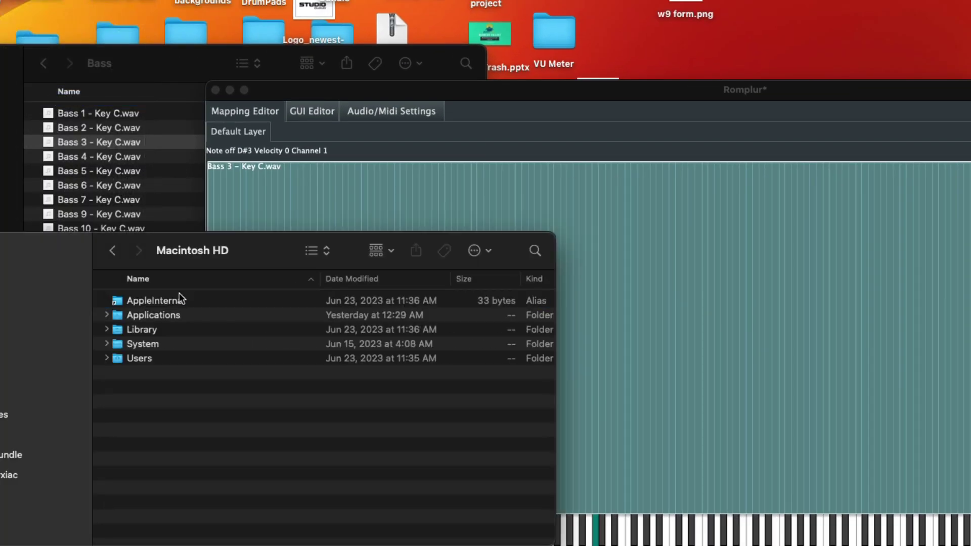
pyautogui.doubleClick(158, 327)
pyautogui.doubleClick(151, 329)
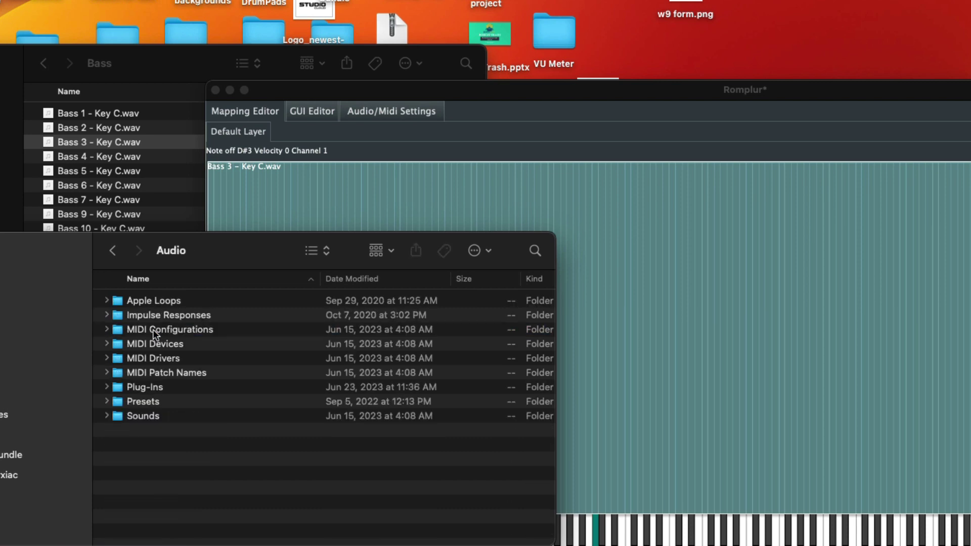
pyautogui.doubleClick(160, 386)
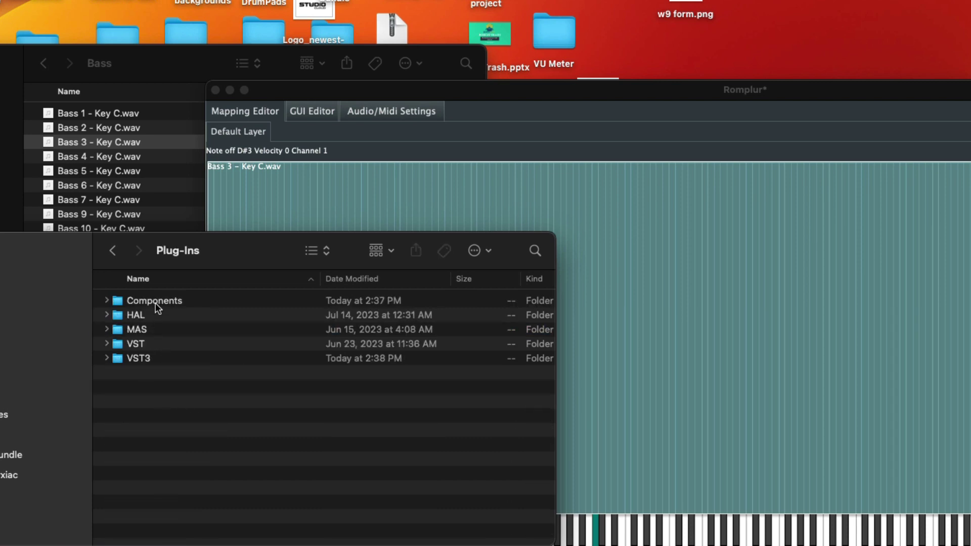
pyautogui.click(156, 300)
pyautogui.doubleClick(156, 299)
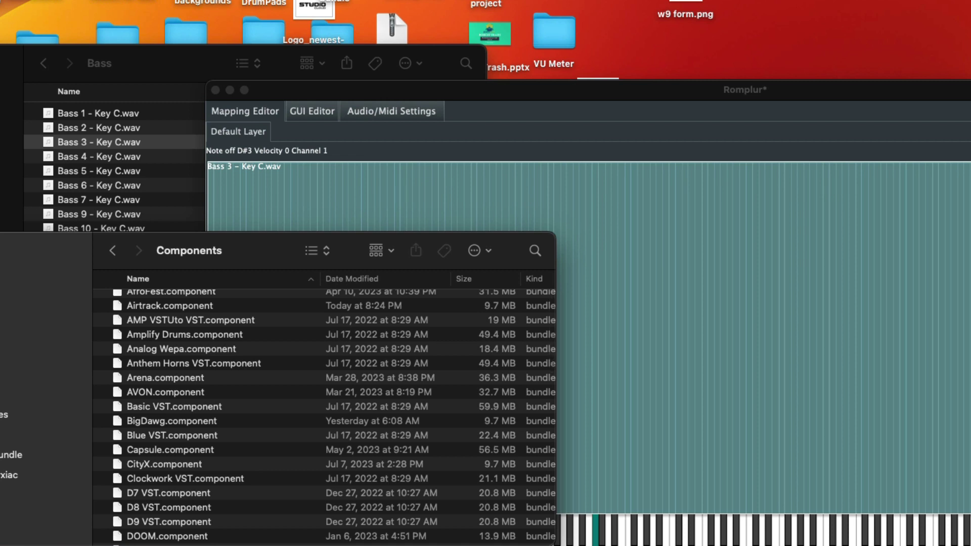
# Move AfterHours.component from the desktop into the Components folder, authorise it with the account password, and close the folder window
pyautogui.moveTo(910, 282); pyautogui.dragTo(392, 292)
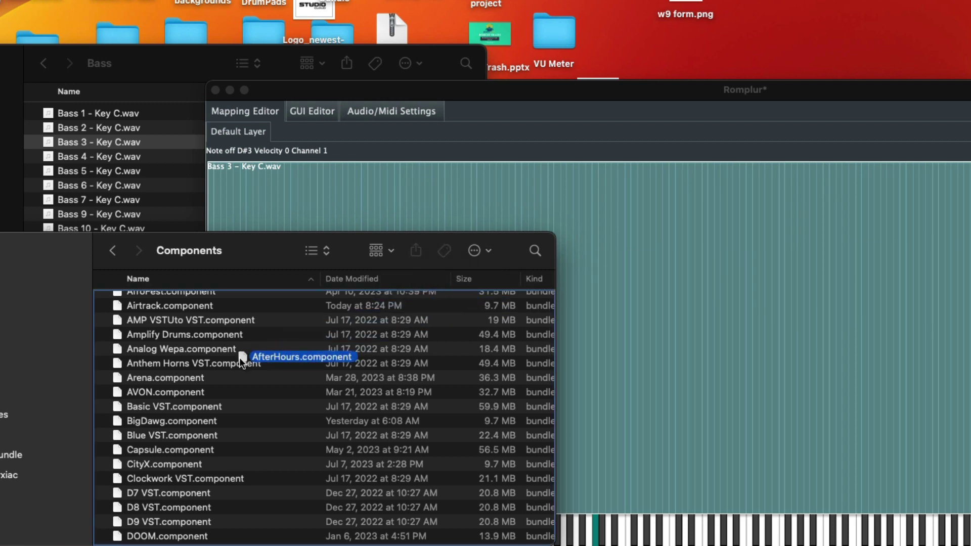
pyautogui.moveTo(238, 358); pyautogui.dragTo(241, 359)
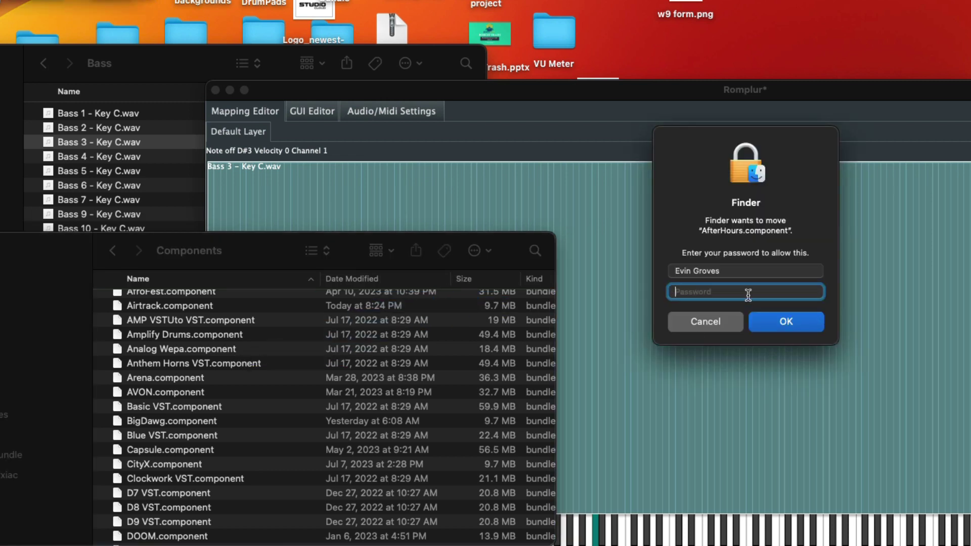
pyautogui.write('••••••••')
pyautogui.press('Return')
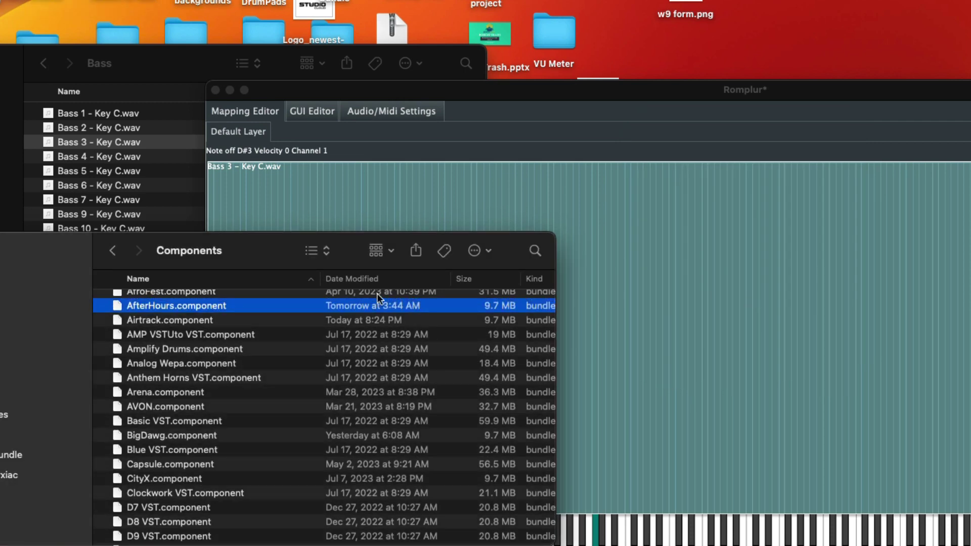
pyautogui.press('super+w')
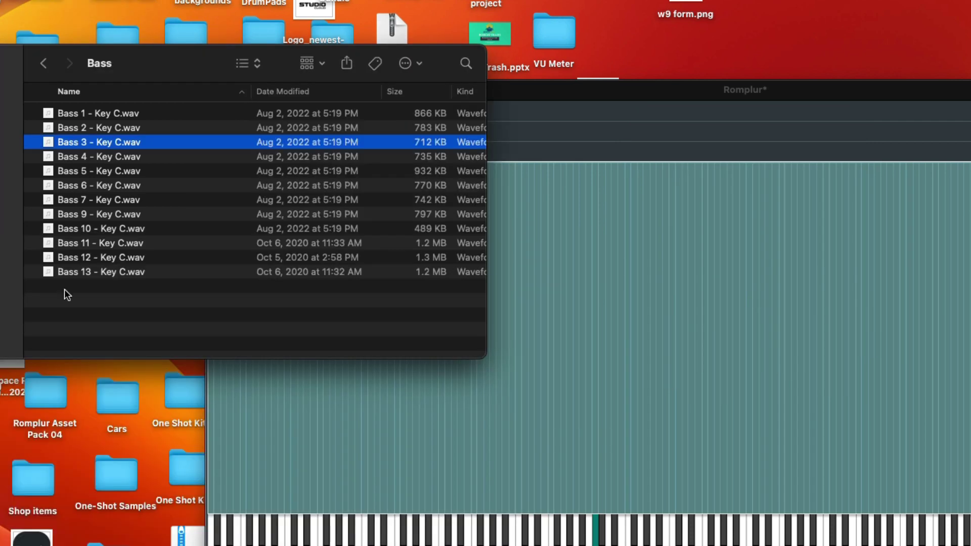
# Export AfterHours from Romplur to the Desktop as a VST3 - macOS plug-in and unzip AfterHoursPackage.zip
pyautogui.click(713, 91)
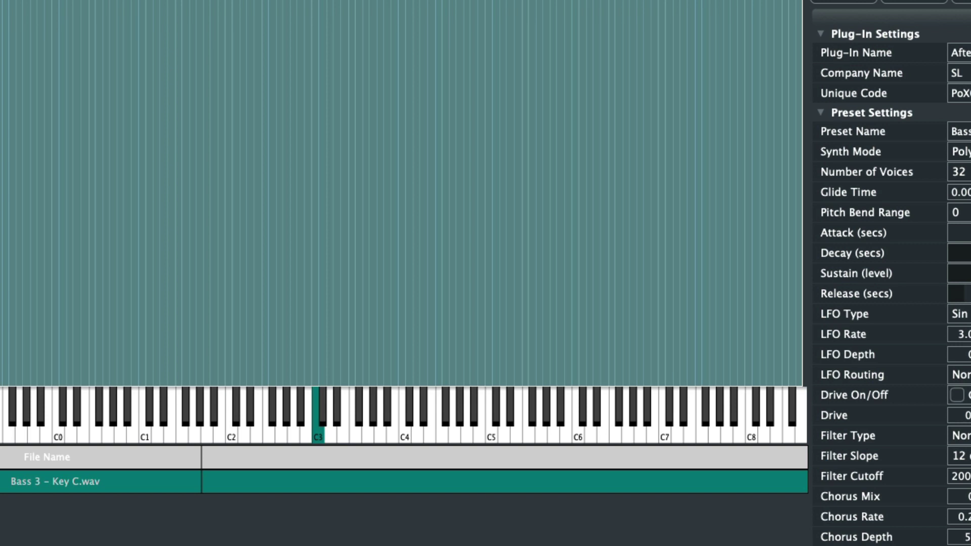
pyautogui.click(618, 1)
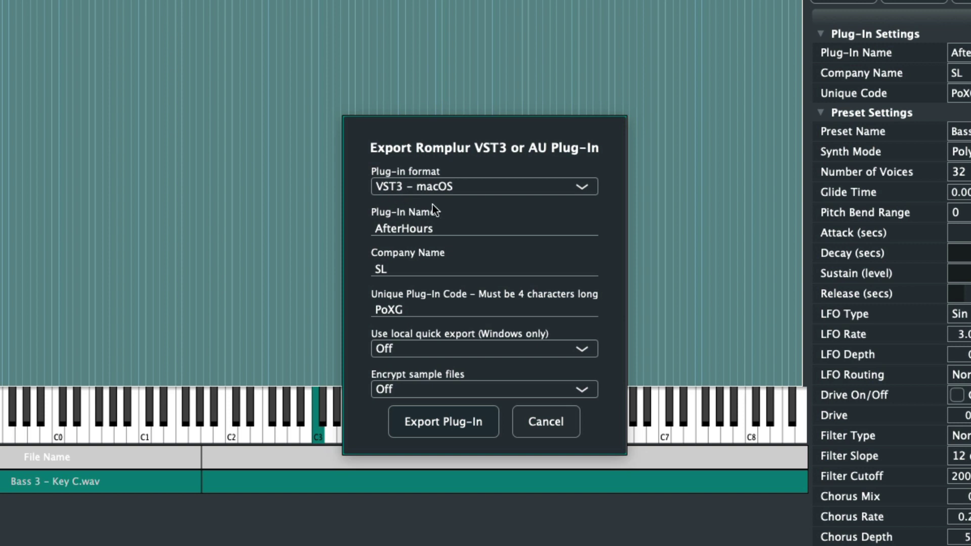
pyautogui.click(441, 420)
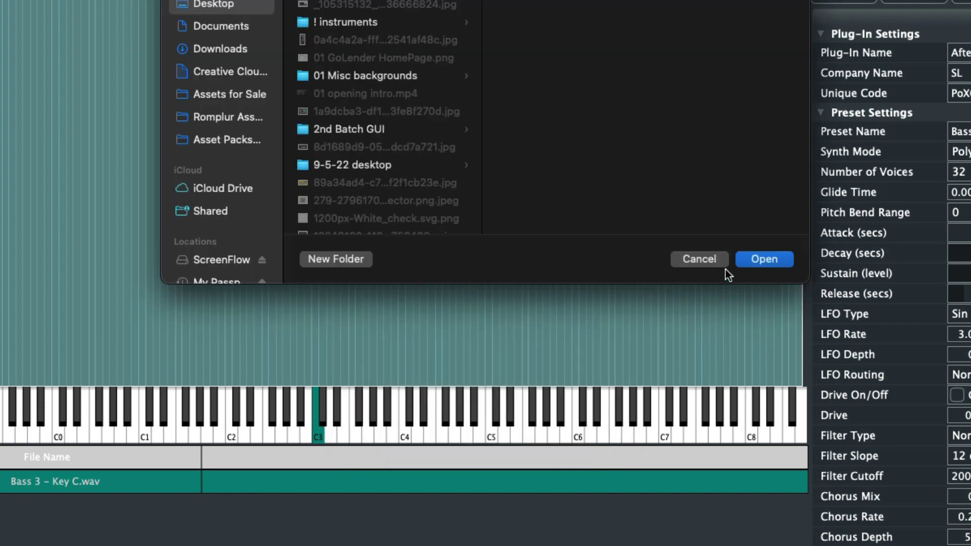
pyautogui.click(764, 259)
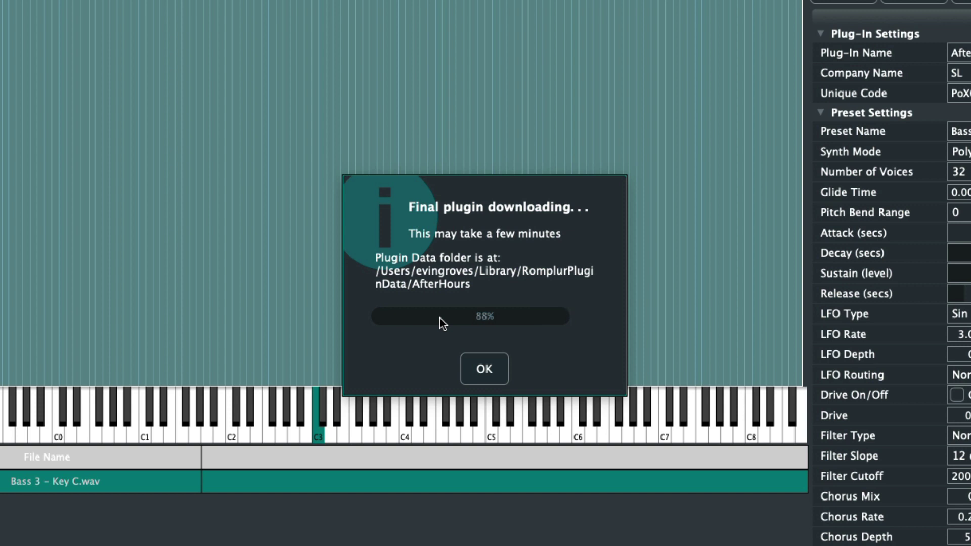
pyautogui.click(474, 375)
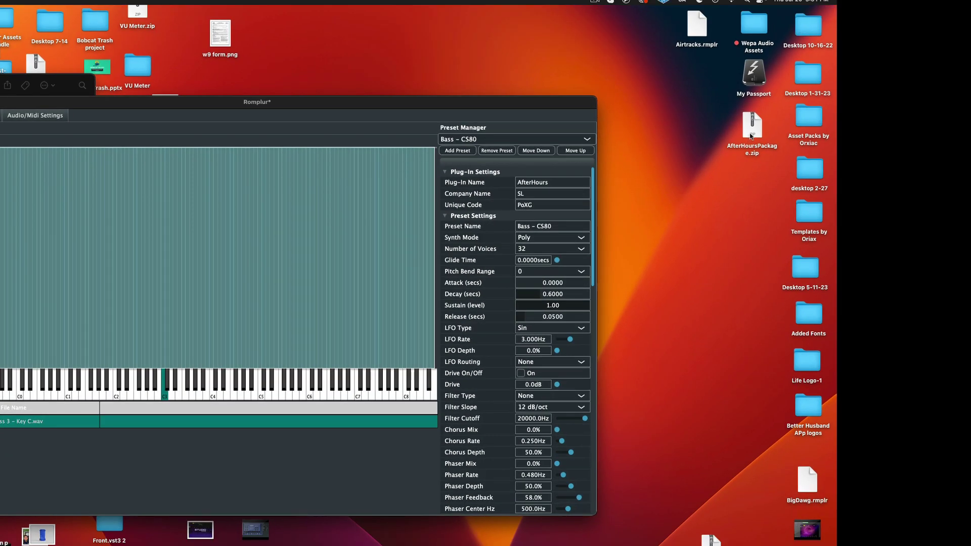
pyautogui.click(752, 136)
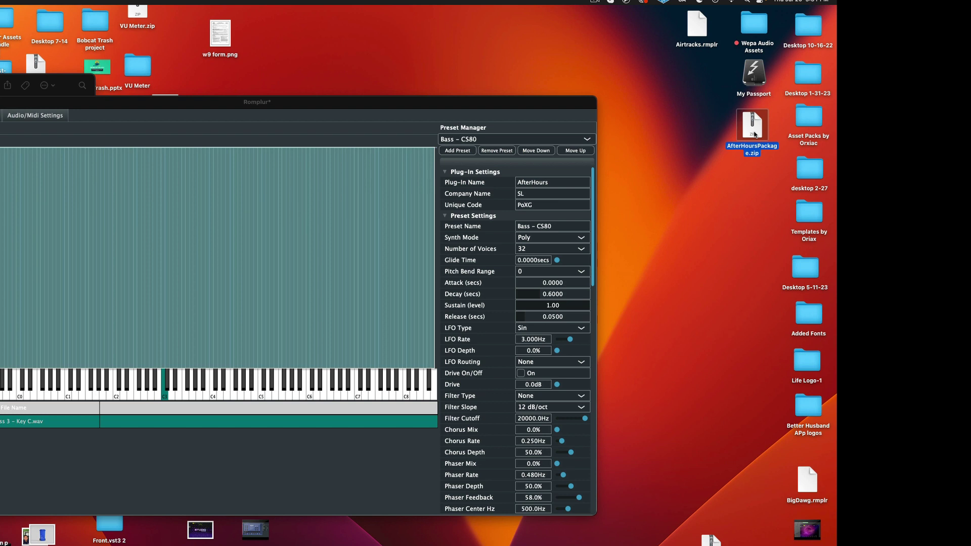
pyautogui.doubleClick(753, 132)
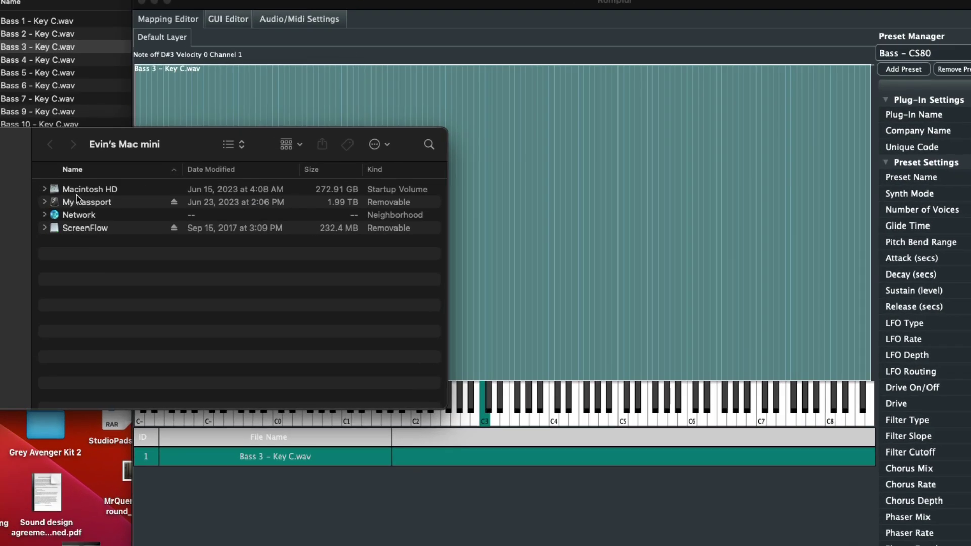
# Open the VST3 folder under Macintosh HD > Library > Audio > Plug-Ins in Finder
pyautogui.click(74, 190)
pyautogui.doubleClick(74, 190)
pyautogui.doubleClick(89, 217)
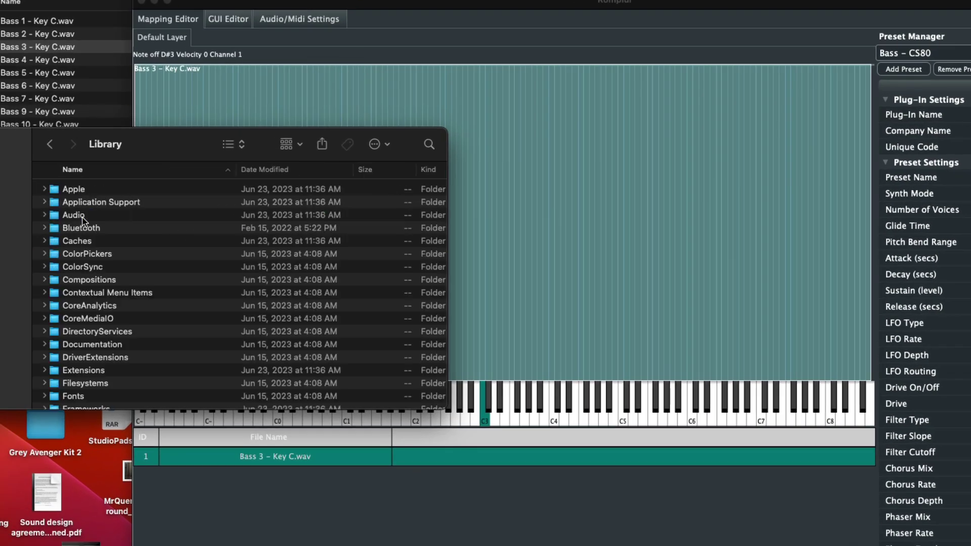
pyautogui.doubleClick(73, 215)
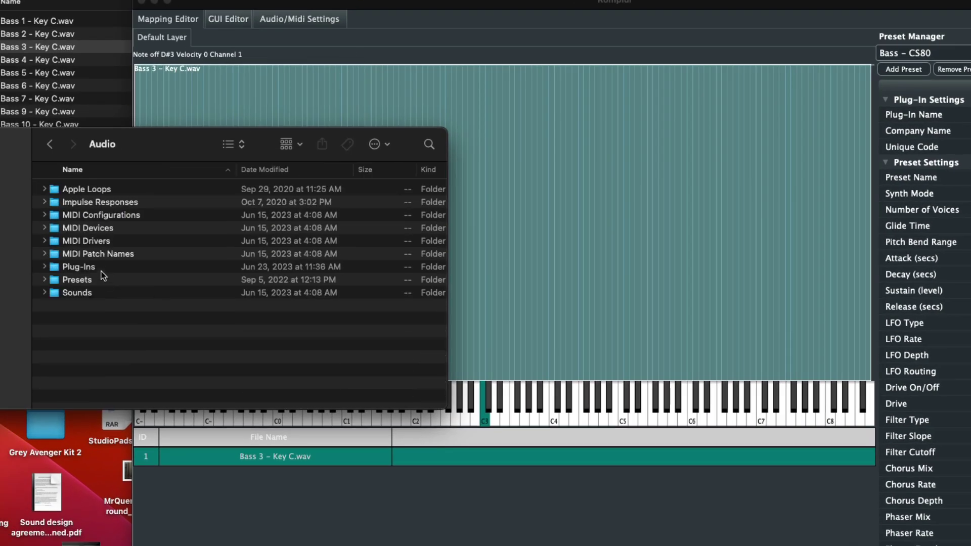
pyautogui.doubleClick(99, 268)
pyautogui.doubleClick(86, 239)
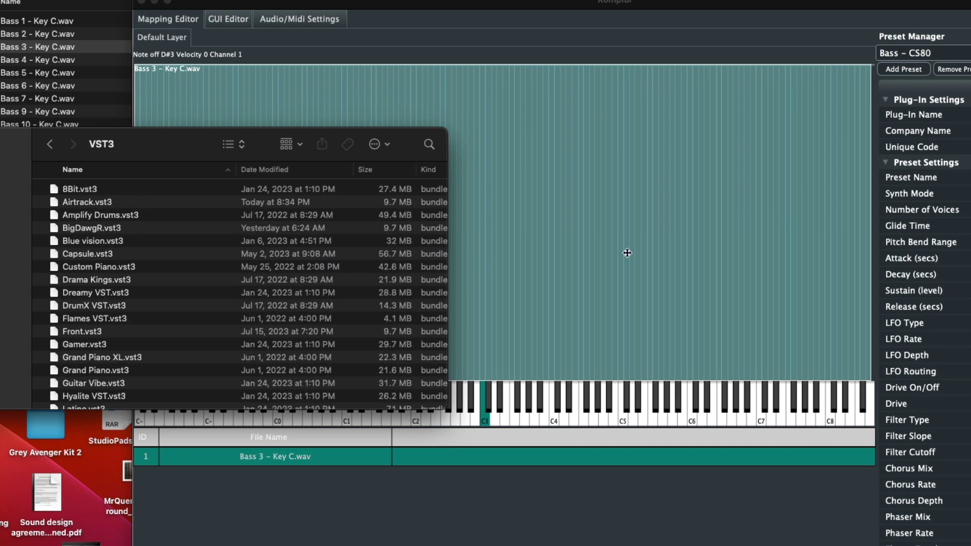
# Move AfterHours.vst3 from the desktop into the VST3 folder and authorise the move with the account password
pyautogui.moveTo(594, 231); pyautogui.dragTo(231, 305)
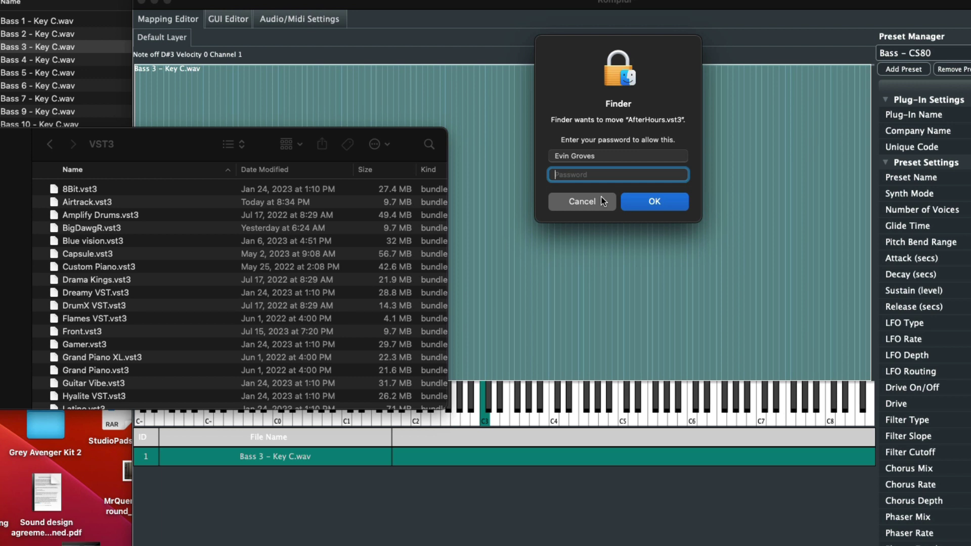
pyautogui.write('********')
pyautogui.press('Return')
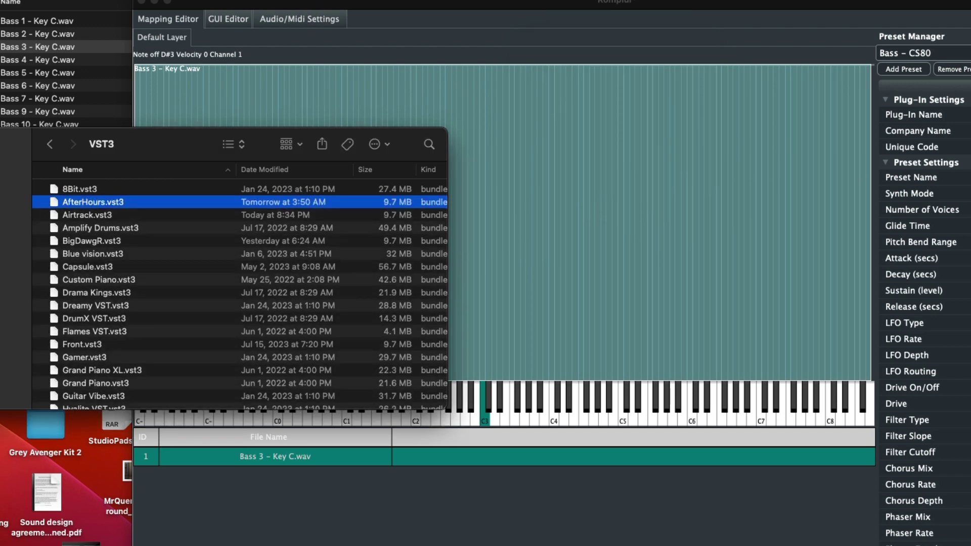
# Switch back to Romplur and save the project to the Desktop as AfterHours
pyautogui.press('super+Tab')
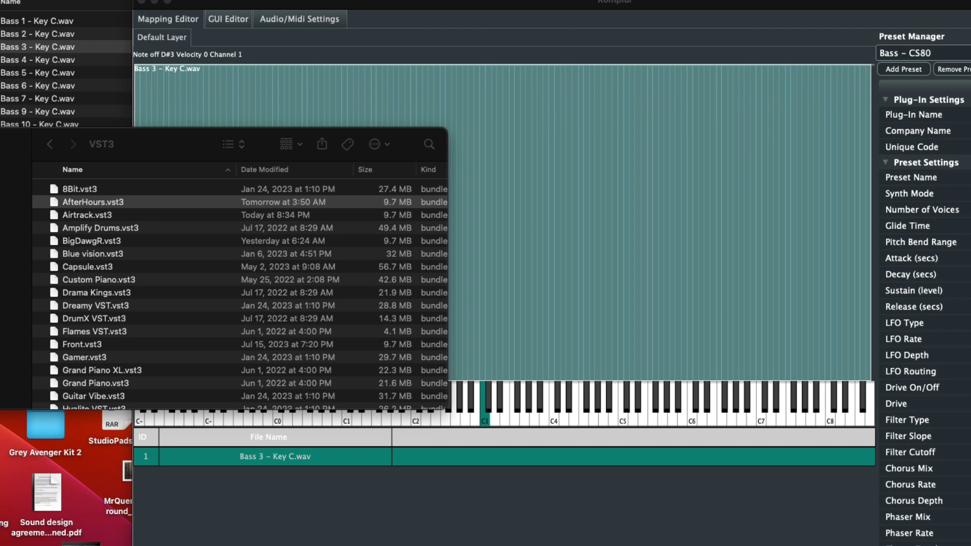
pyautogui.click(245, 0)
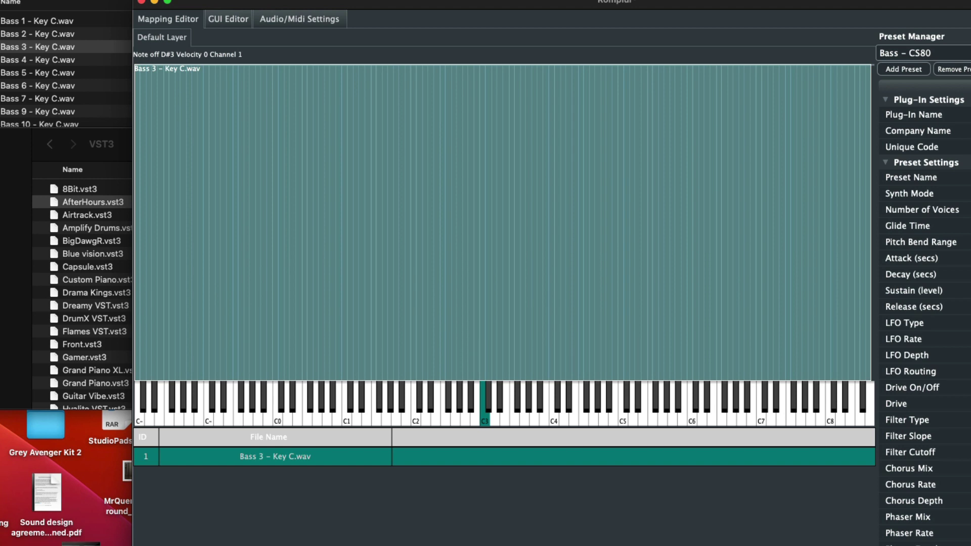
pyautogui.press('super+s')
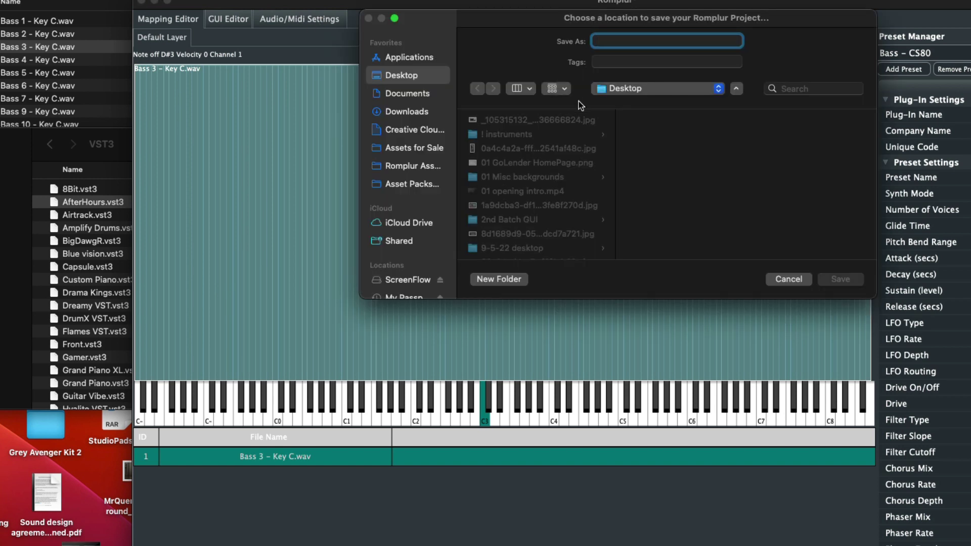
pyautogui.write('AfterHour')
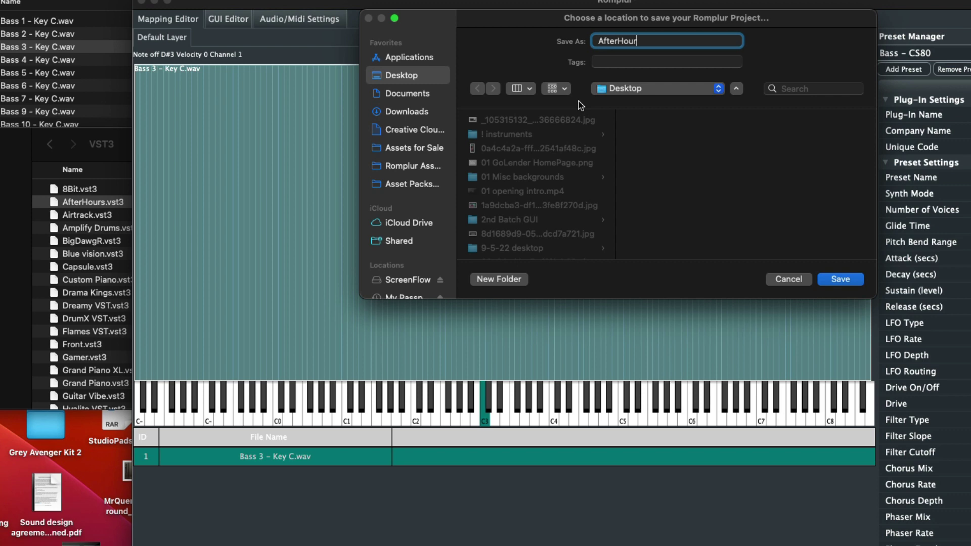
pyautogui.write('s')
pyautogui.click(840, 280)
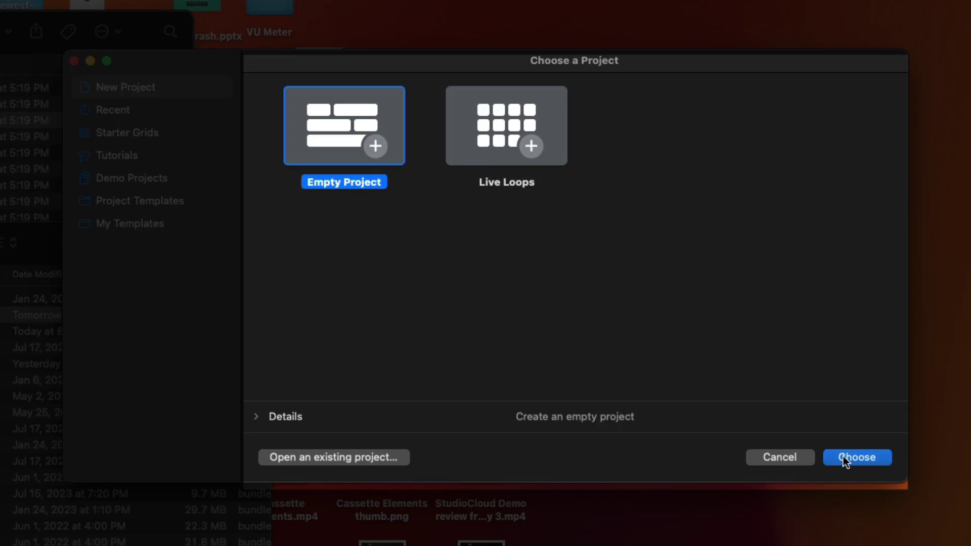
# Load the SL AfterHours AU instrument in stereo on a software instrument track of an empty Logic Pro project, and close the project without saving
pyautogui.click(844, 456)
pyautogui.click(349, 267)
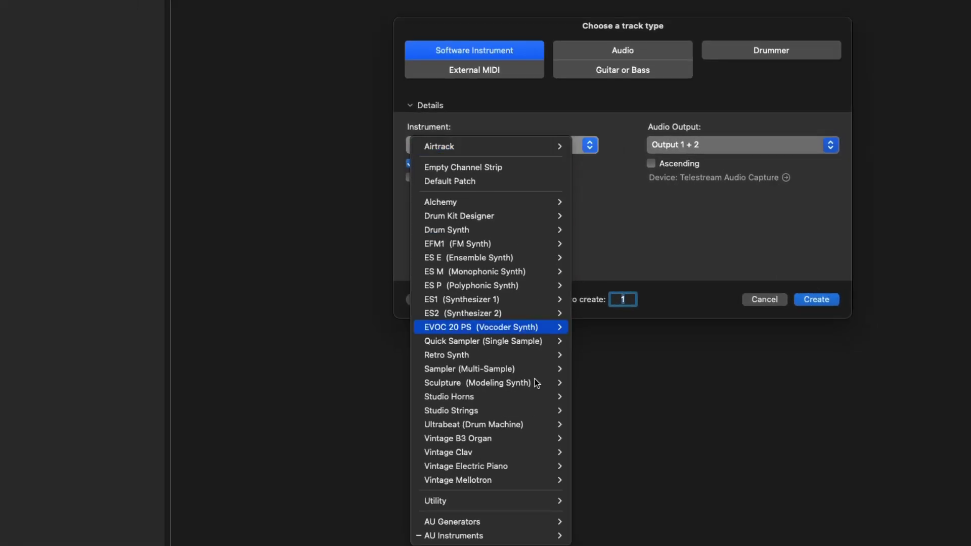
pyautogui.moveTo(524, 535)
pyautogui.moveTo(616, 487)
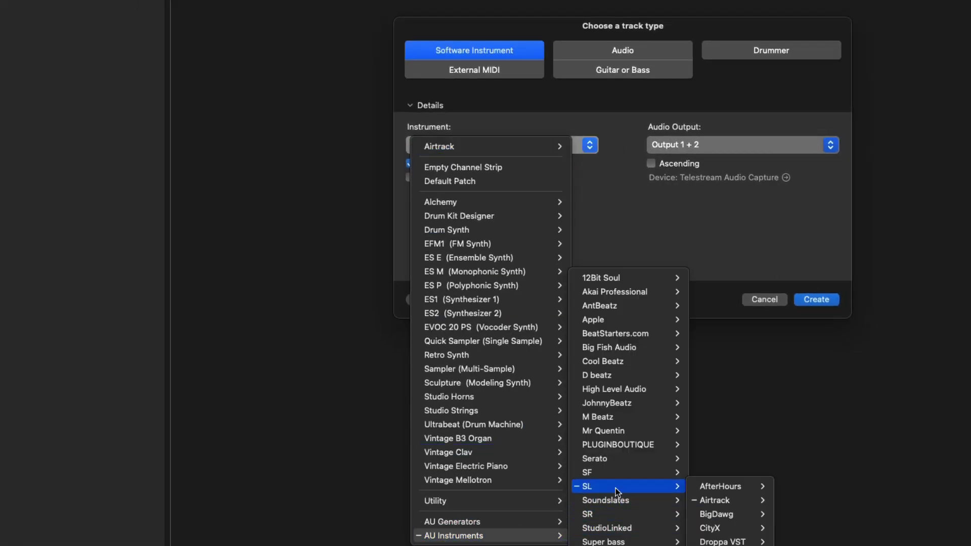
pyautogui.moveTo(706, 488)
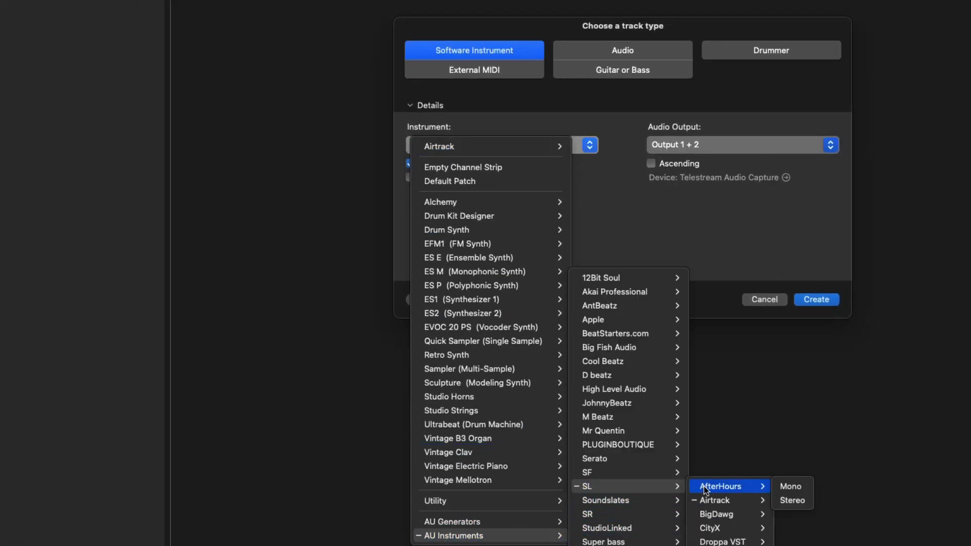
pyautogui.click(788, 494)
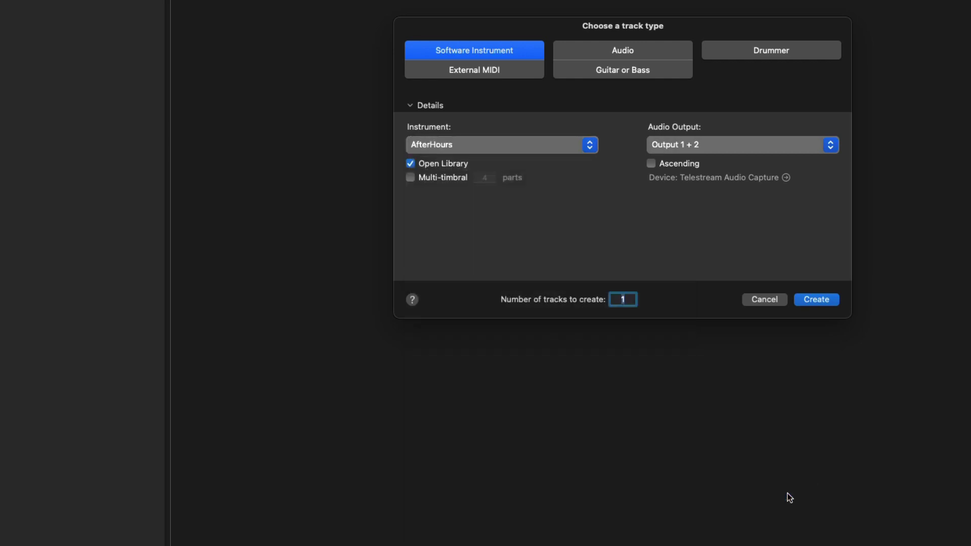
pyautogui.click(819, 298)
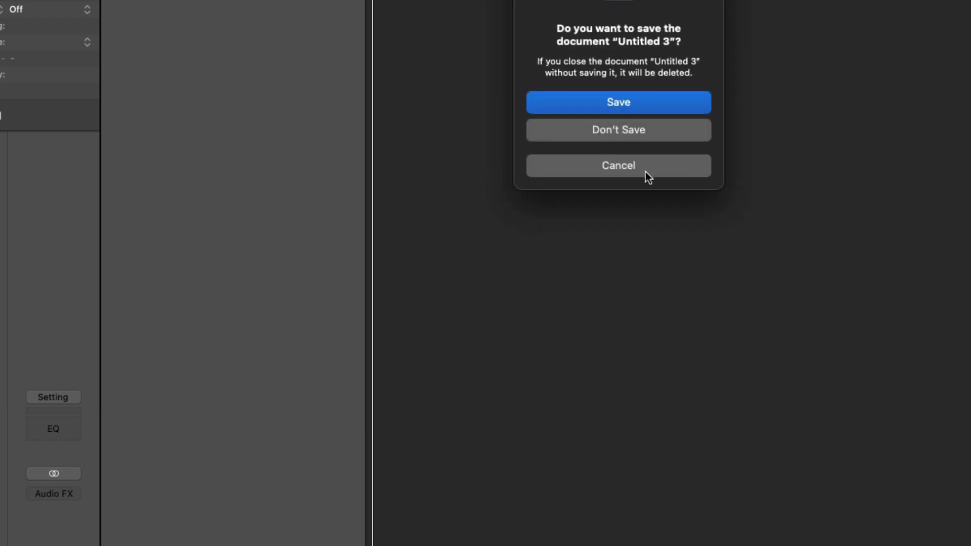
pyautogui.click(591, 132)
# Scan for installed plugins with the Plugin Manager in FL Studio and close the manager
pyautogui.click(112, 6)
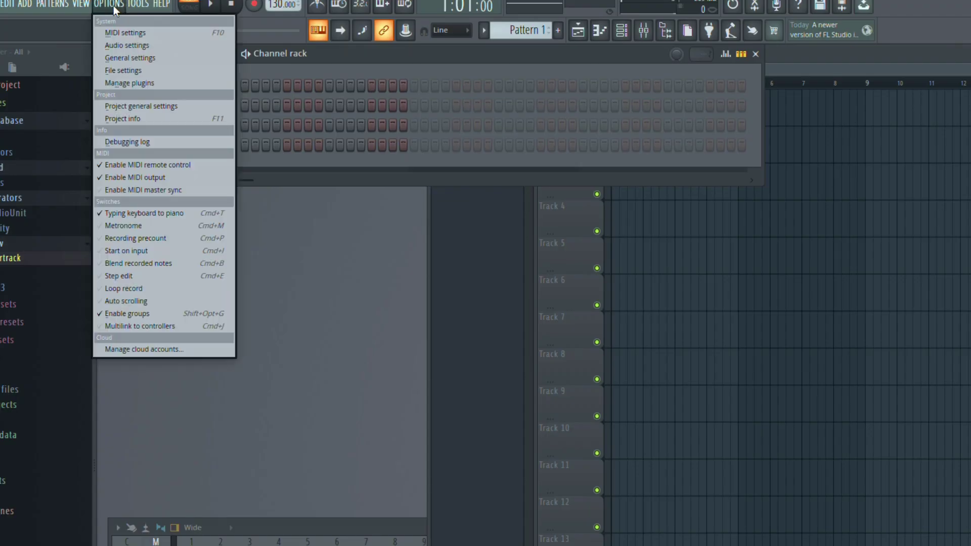
pyautogui.click(117, 84)
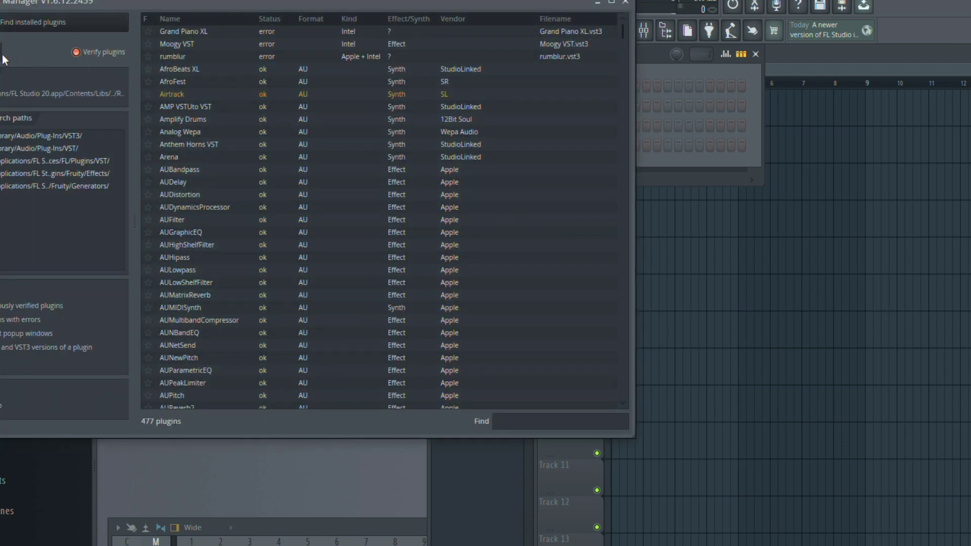
pyautogui.click(50, 23)
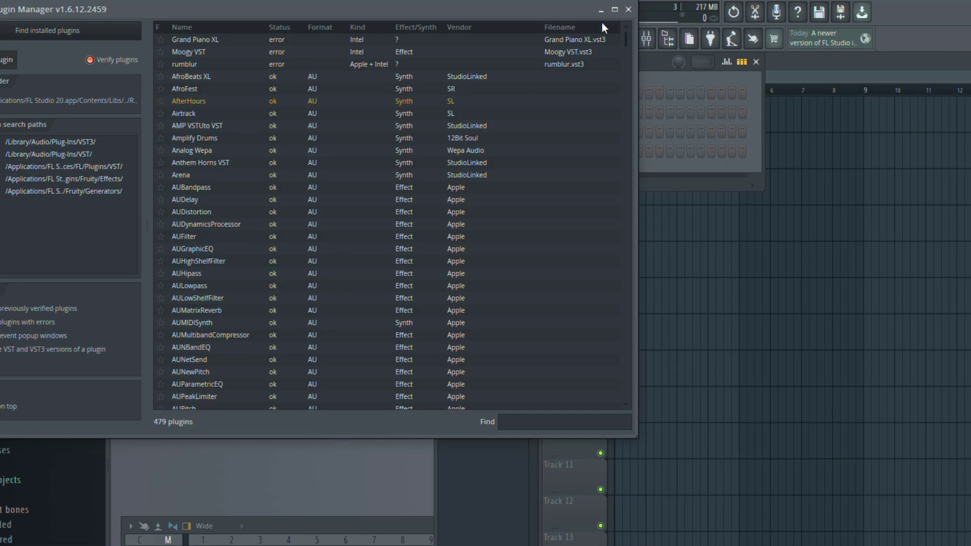
pyautogui.click(628, 10)
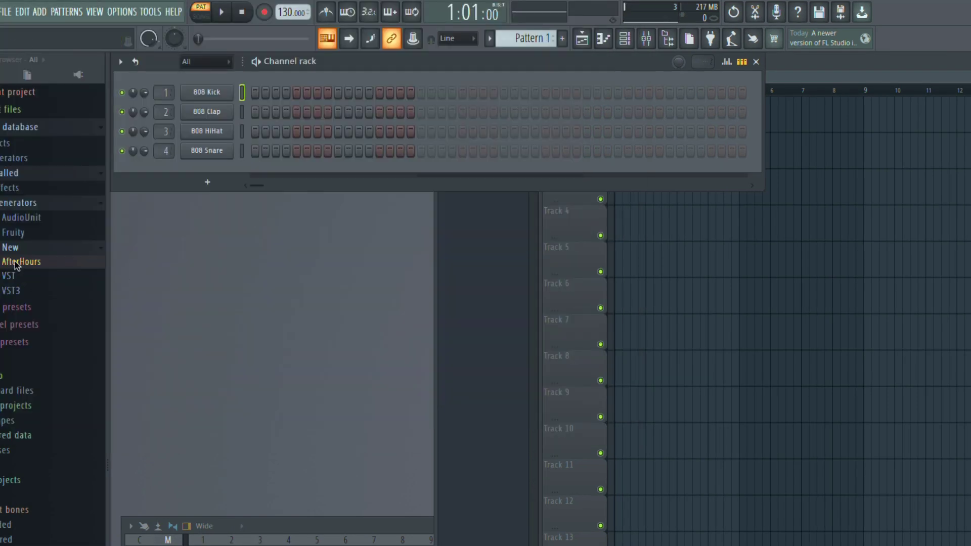
# Add the new AfterHours generator to the channel rack, try its on-screen keys, and move the plug-in window clear of the rack
pyautogui.moveTo(23, 262); pyautogui.dragTo(197, 165)
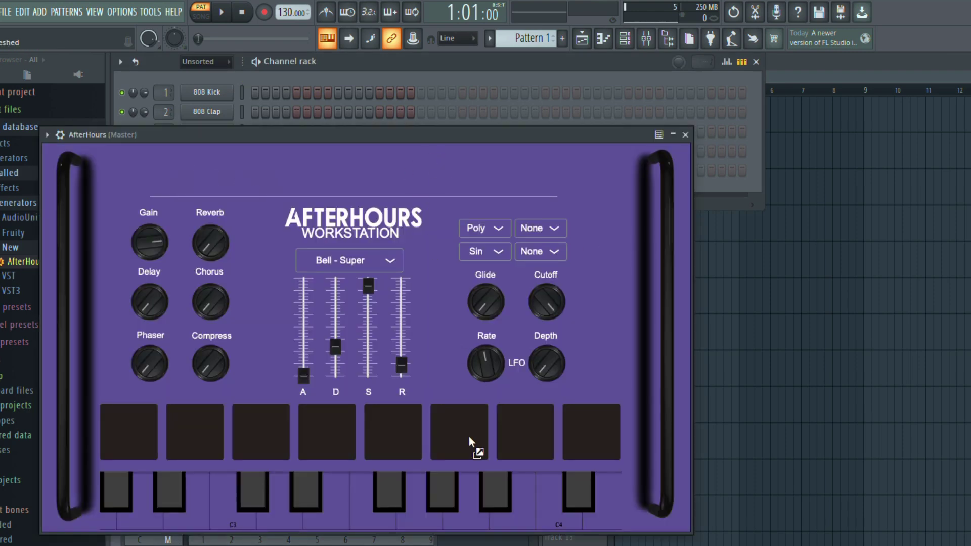
pyautogui.moveTo(446, 498); pyautogui.dragTo(250, 500)
pyautogui.moveTo(507, 135); pyautogui.dragTo(877, 255)
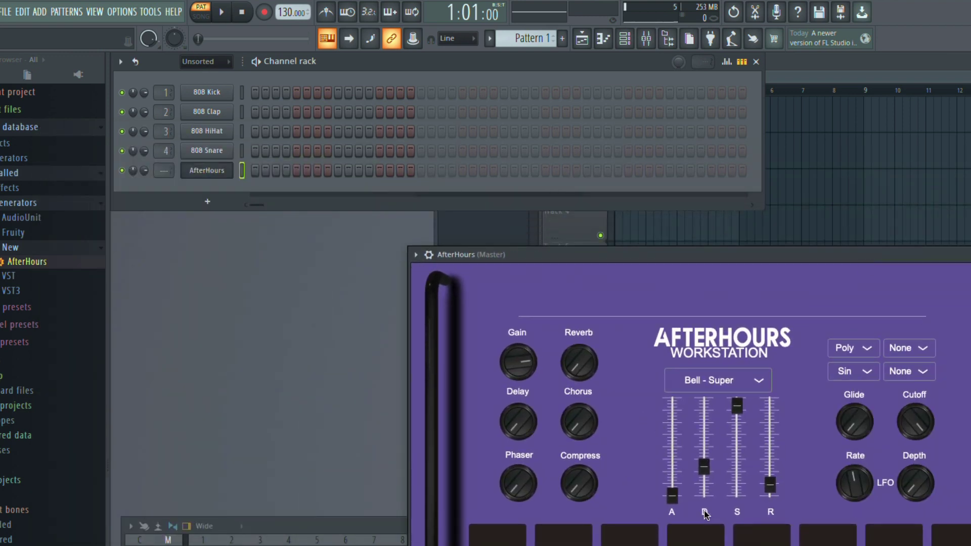
pyautogui.click(695, 545)
pyautogui.click(630, 545)
pyautogui.click(563, 545)
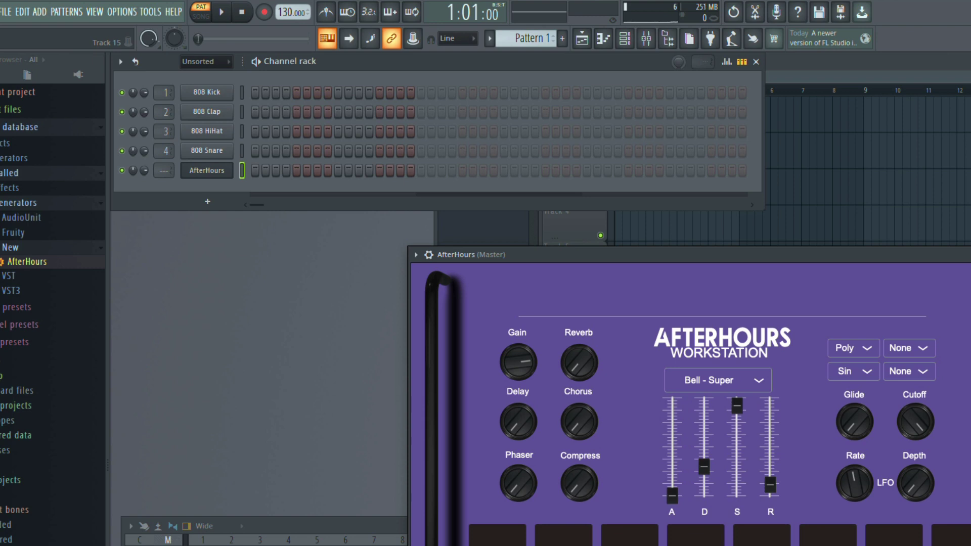